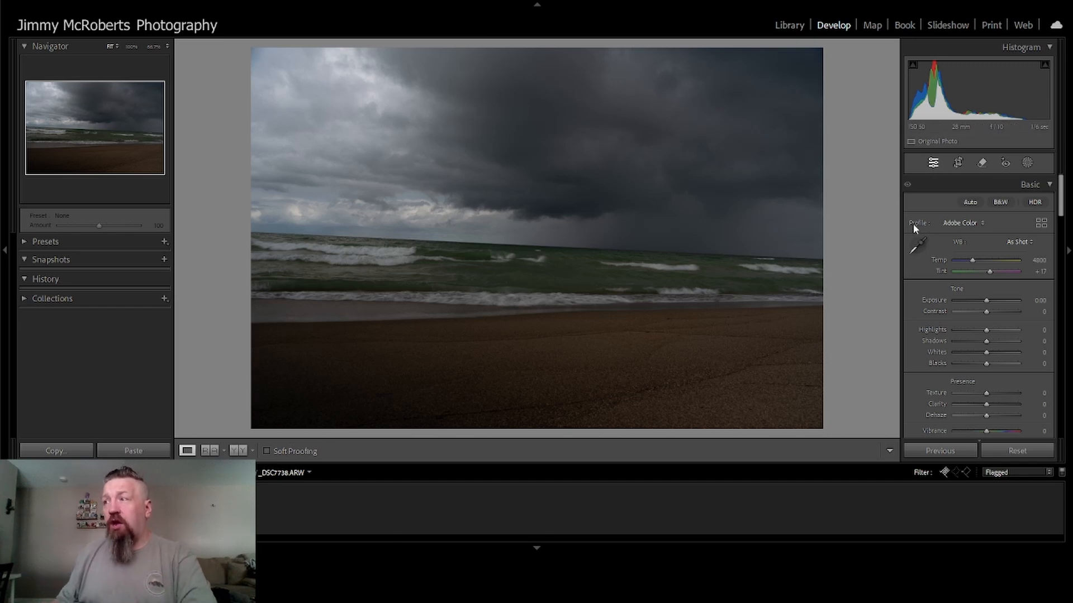
# Step: Raise the beach photo's overall exposure to +0.88
pyautogui.scroll(-10, 1033, 282)
pyautogui.scroll(10, 1033, 282)
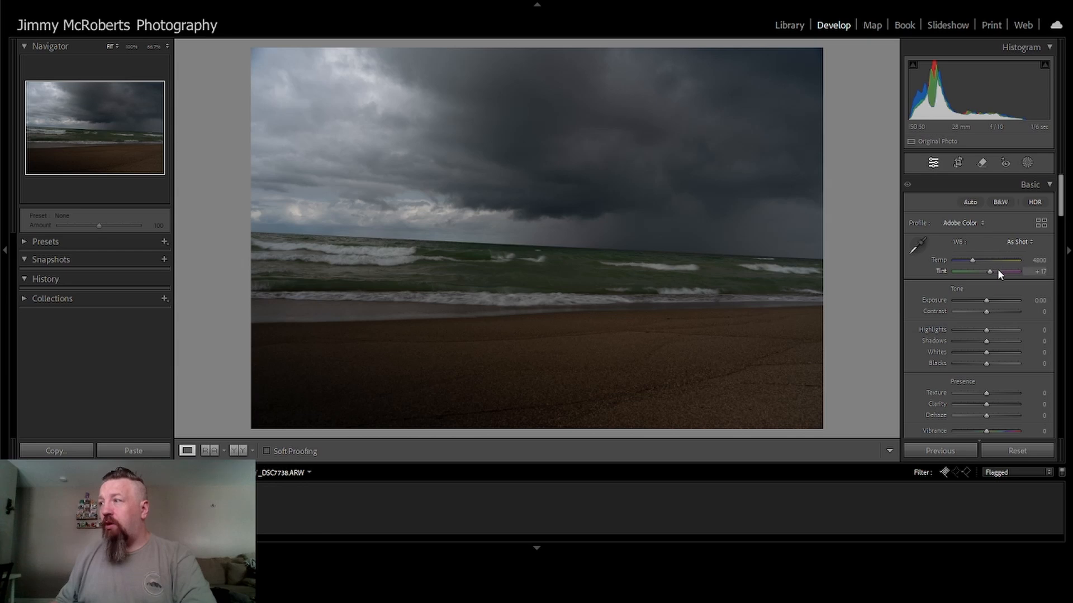
pyautogui.scroll(-15, 1013, 283)
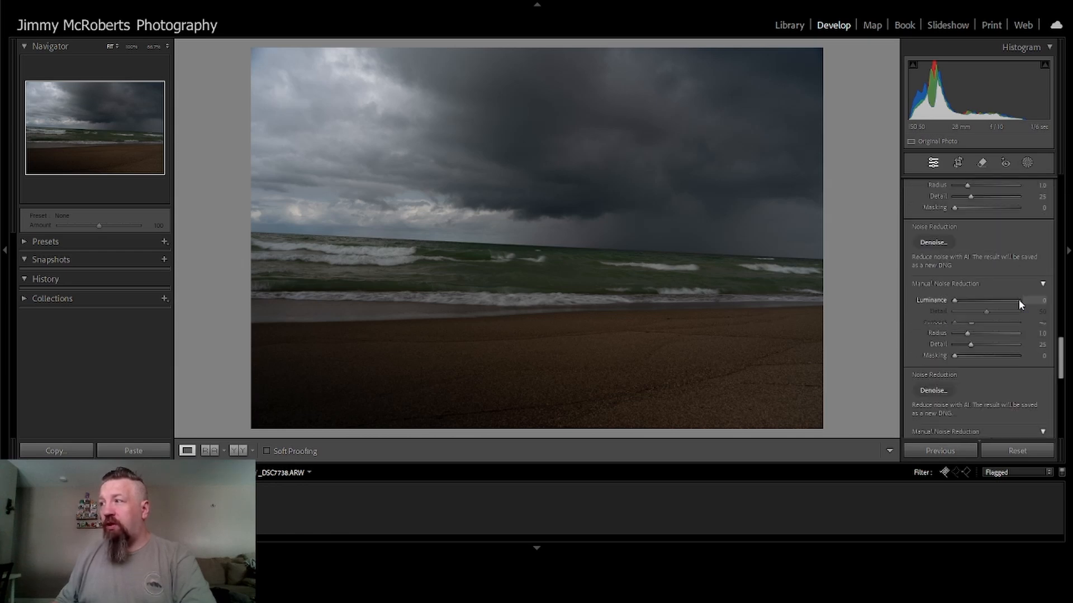
pyautogui.scroll(15, 1018, 299)
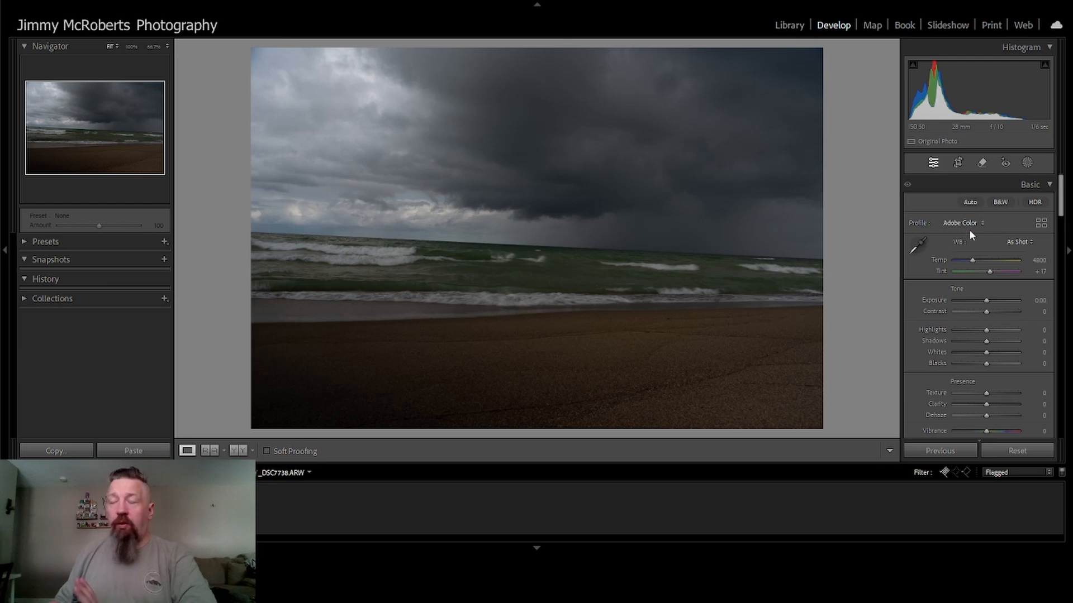
pyautogui.moveTo(986, 300); pyautogui.dragTo(991, 299)
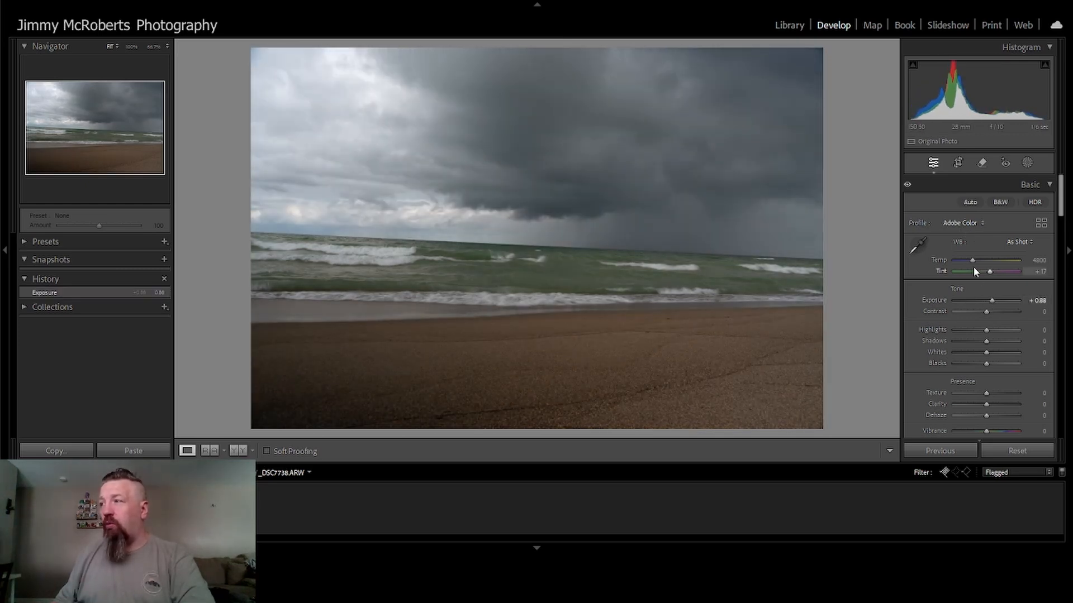
# Step: Turn on chromatic aberration removal and lens profile corrections for the photo
pyautogui.scroll(-15, 953, 334)
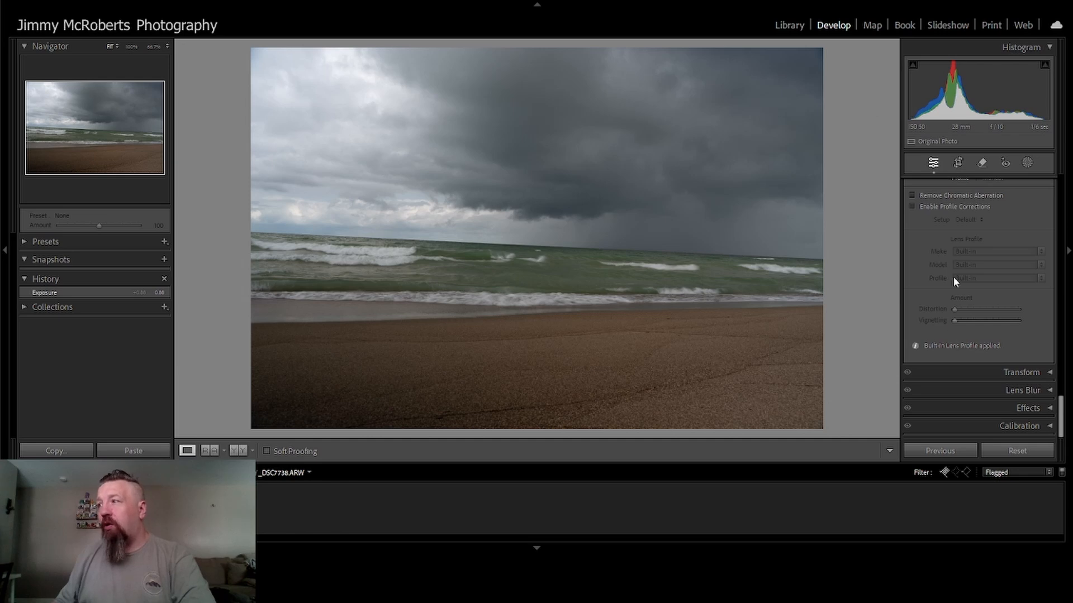
pyautogui.click(913, 195)
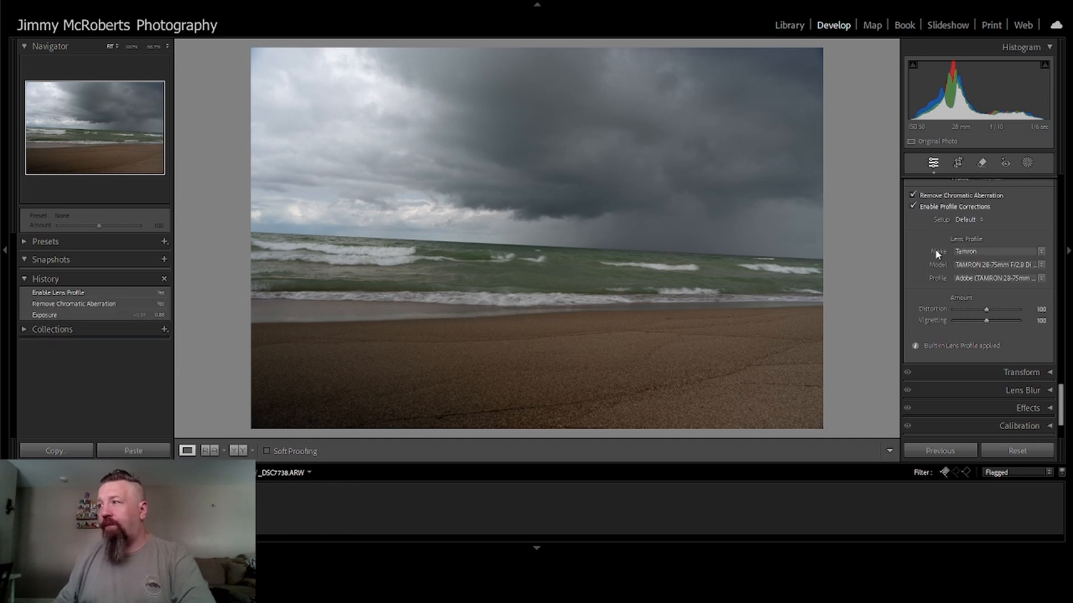
pyautogui.scroll(2, 938, 246)
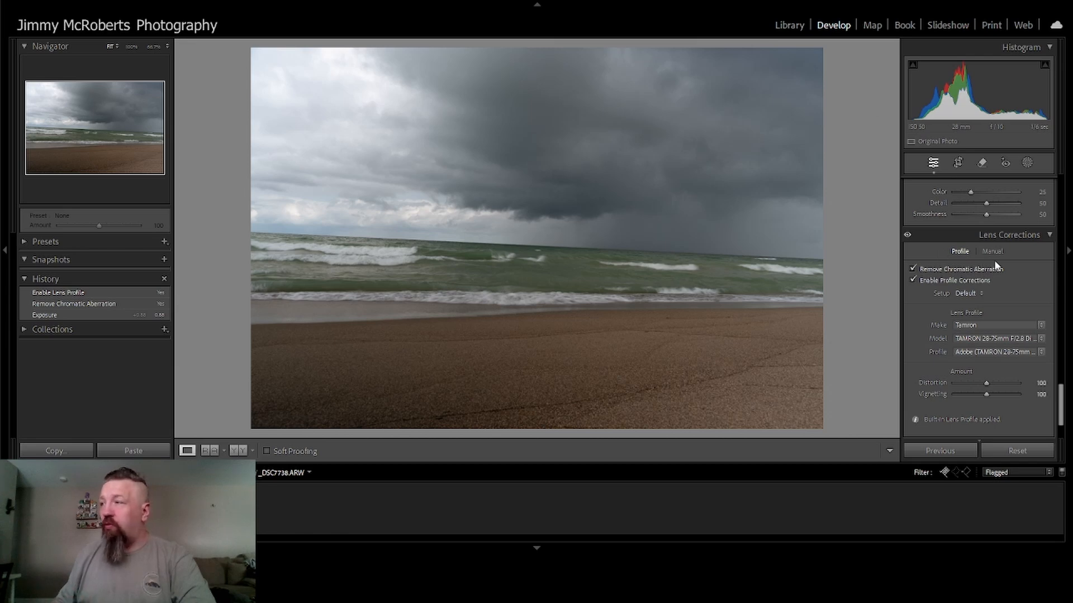
# Step: Reduce the lens profile's distortion correction and set its vignetting correction to 0
pyautogui.click(978, 386)
pyautogui.moveTo(978, 389); pyautogui.dragTo(906, 399)
pyautogui.scroll(15, 998, 376)
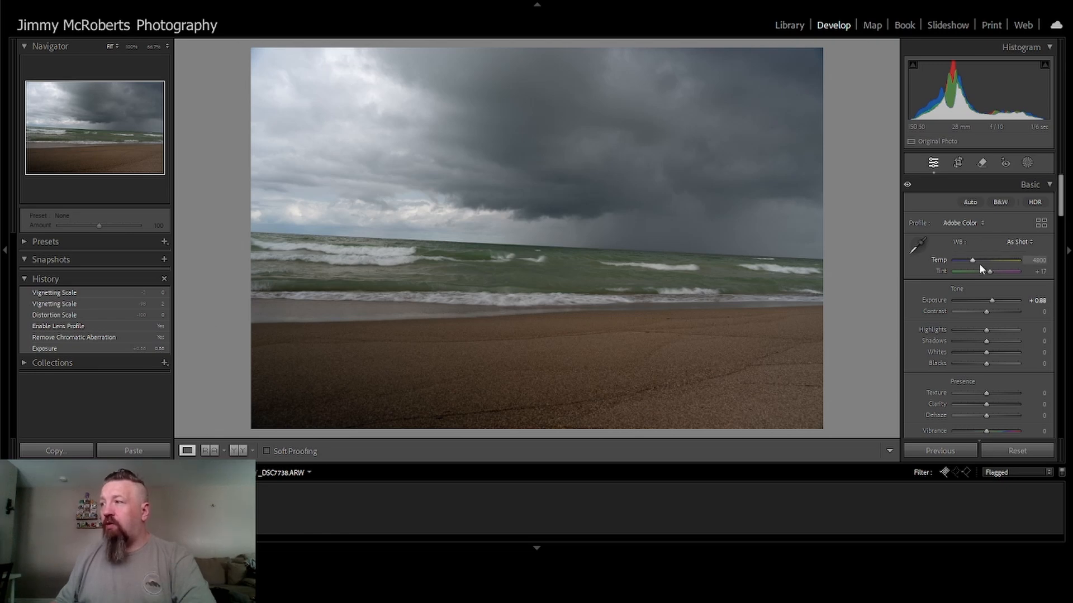
# Step: Straighten the photo along the sea horizon with a crop angle of -2.55 and apply the crop
pyautogui.click(958, 162)
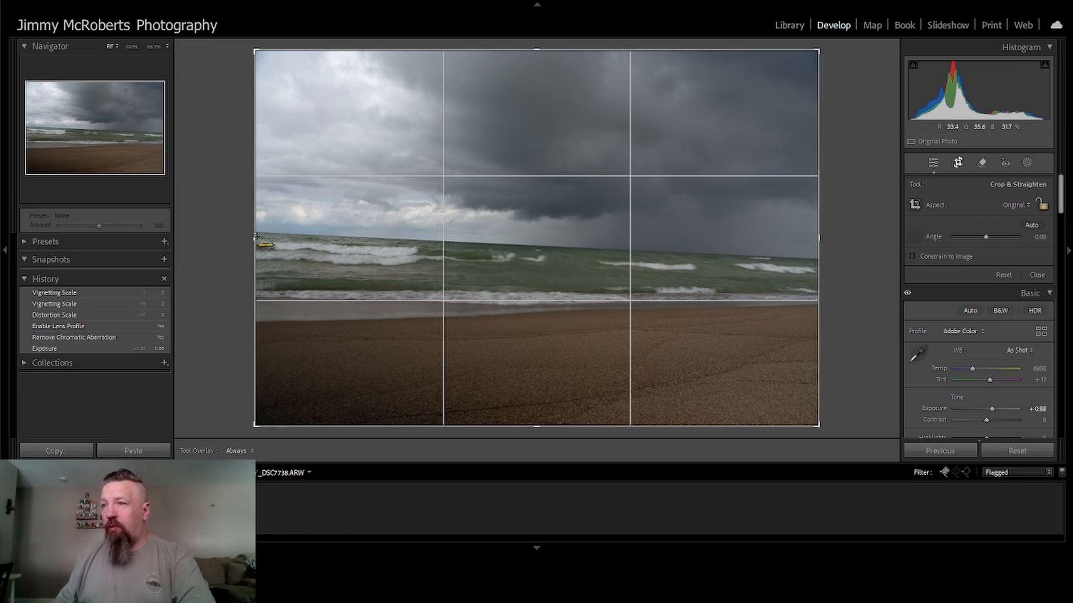
pyautogui.moveTo(256, 233); pyautogui.dragTo(805, 258)
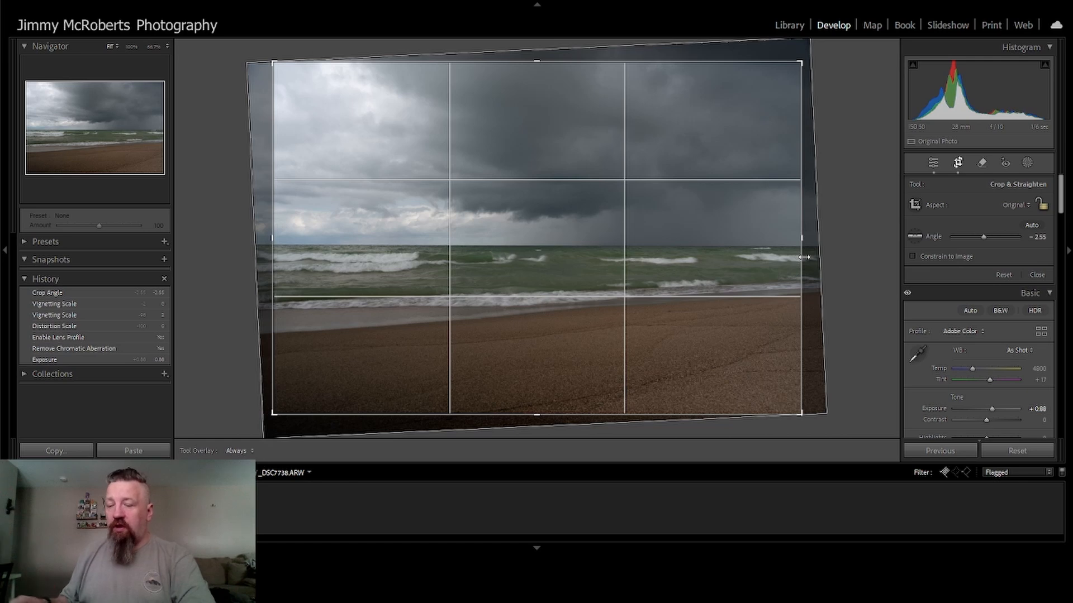
pyautogui.press('Return')
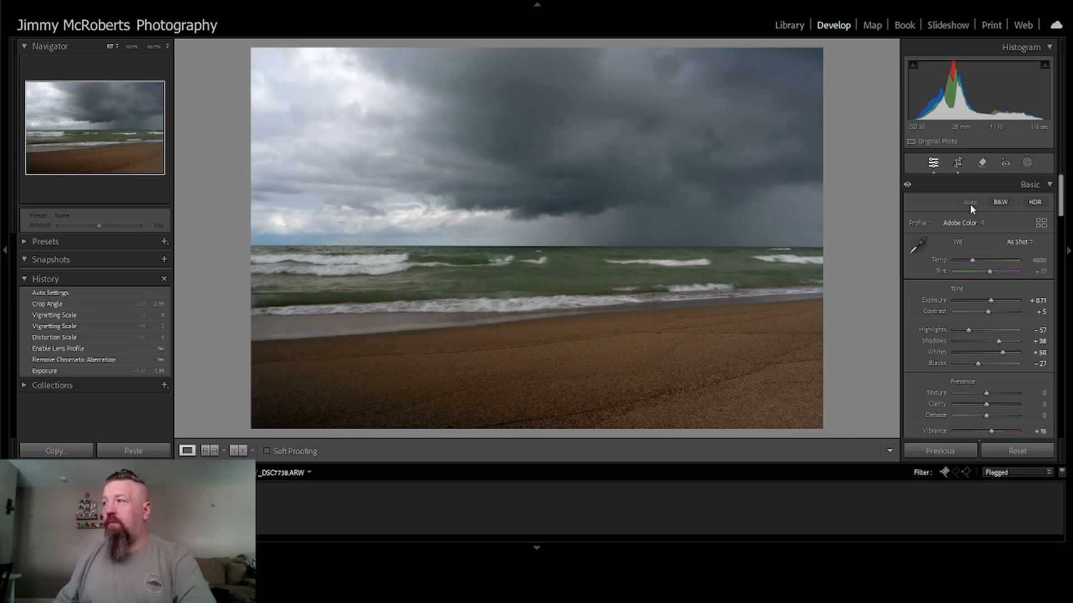
# Step: Undo the automatic tone settings and check the crop's straightening once more
pyautogui.hotkey('ctrl', 'z')
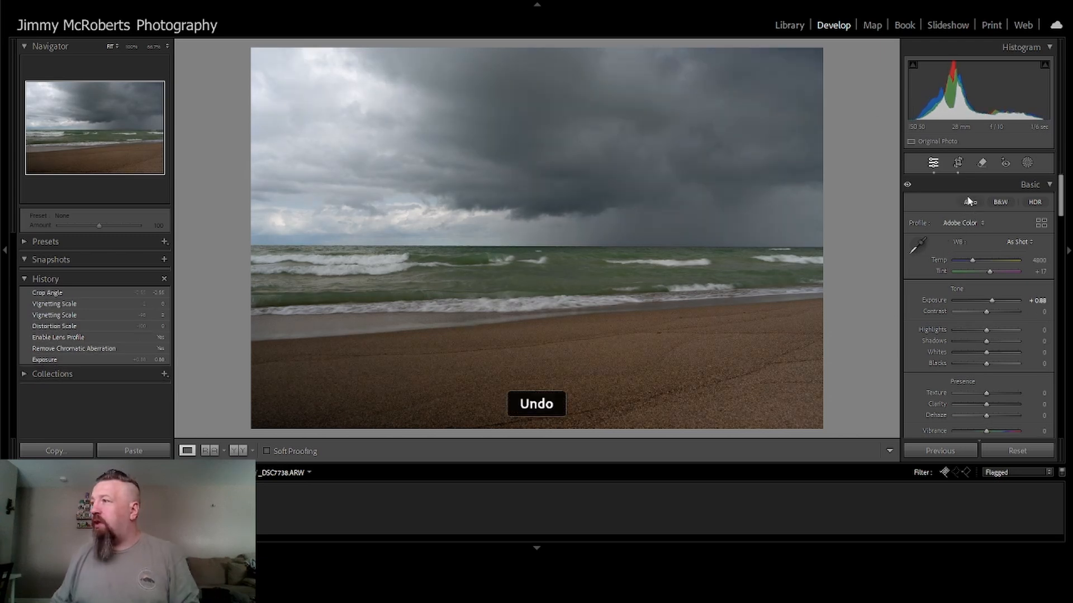
pyautogui.click(957, 162)
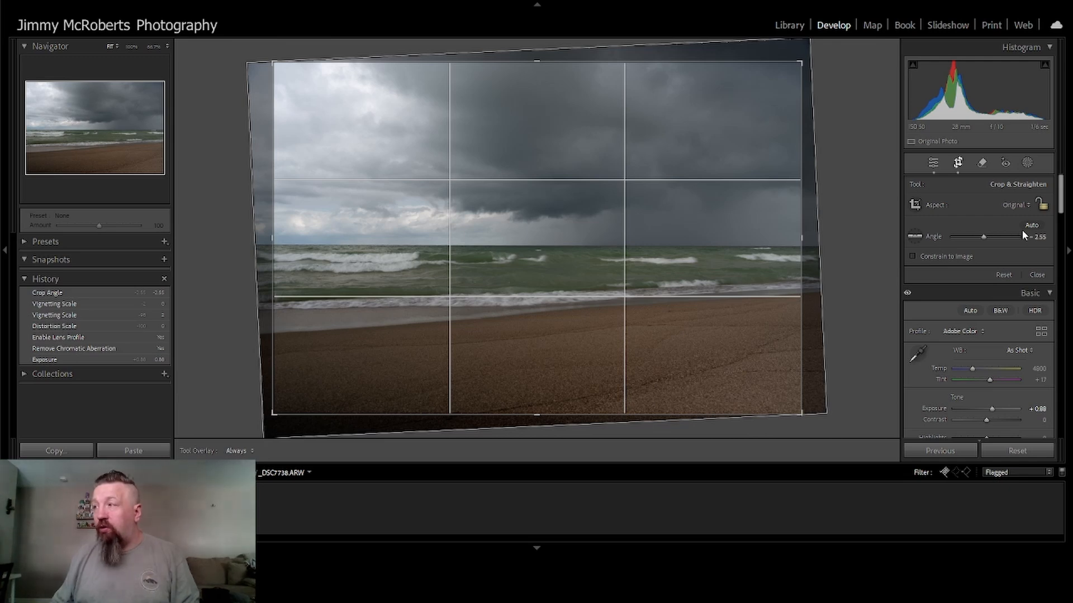
pyautogui.click(958, 164)
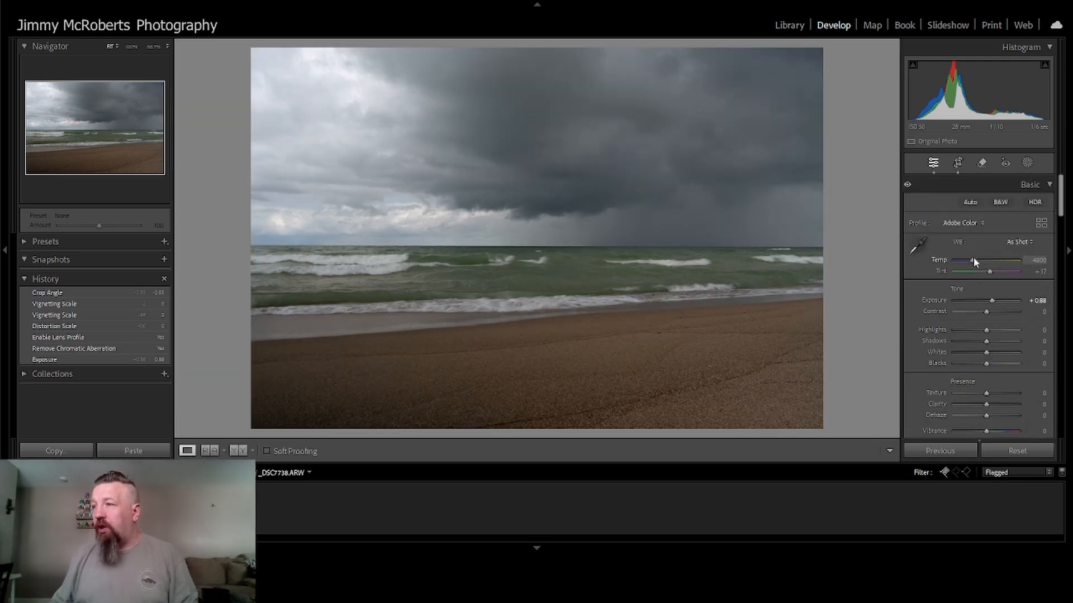
# Step: Try a white balance temperature of 4895, followed by the Daylight preset
pyautogui.moveTo(973, 259)
pyautogui.mouseDown()
pyautogui.moveTo(983, 260)
pyautogui.moveTo(973, 259)
pyautogui.mouseUp()
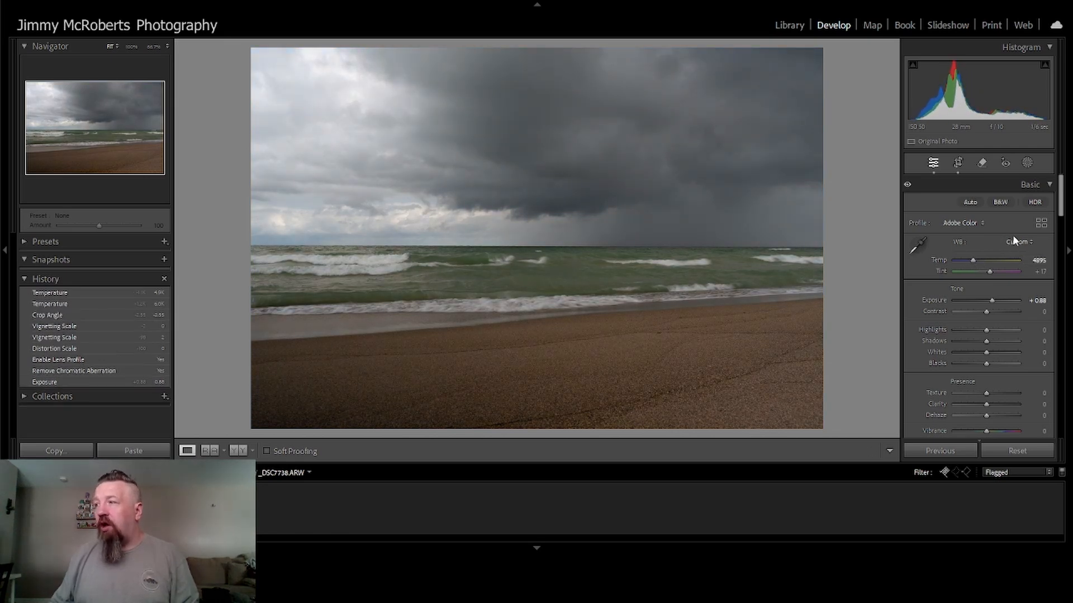
pyautogui.click(1014, 240)
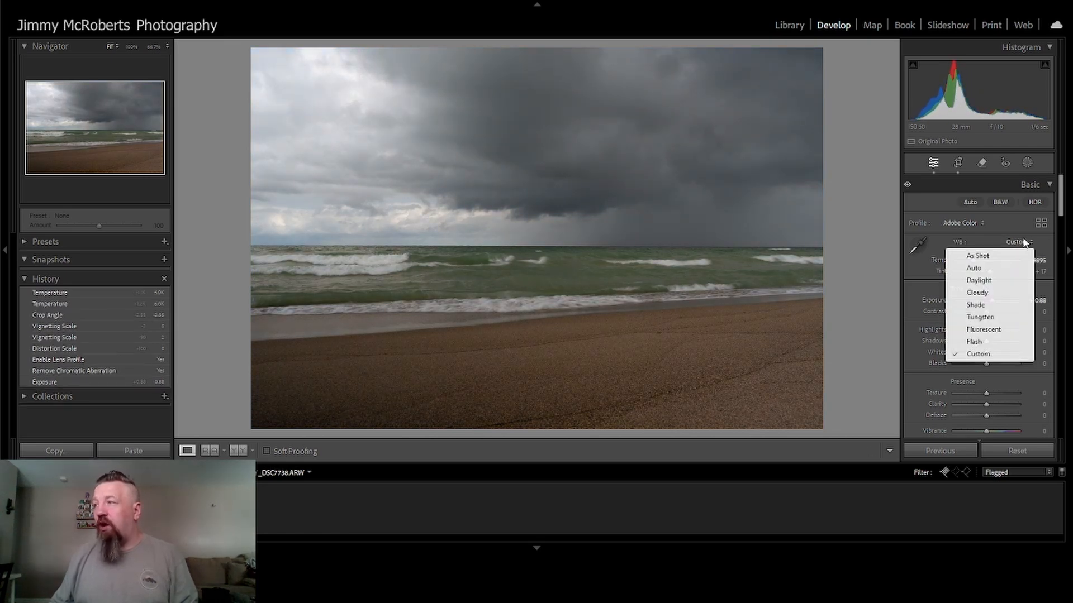
pyautogui.click(978, 279)
# Step: Set a custom white balance by sampling neutral tones in the bright clouds near the horizon and in the dark storm cloud
pyautogui.click(916, 245)
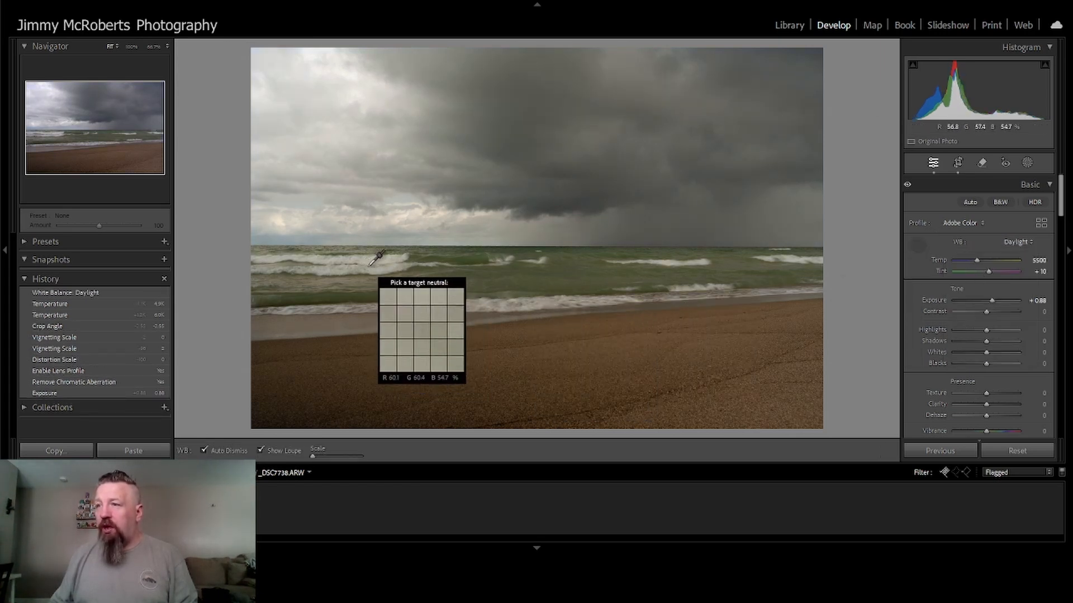
pyautogui.click(352, 227)
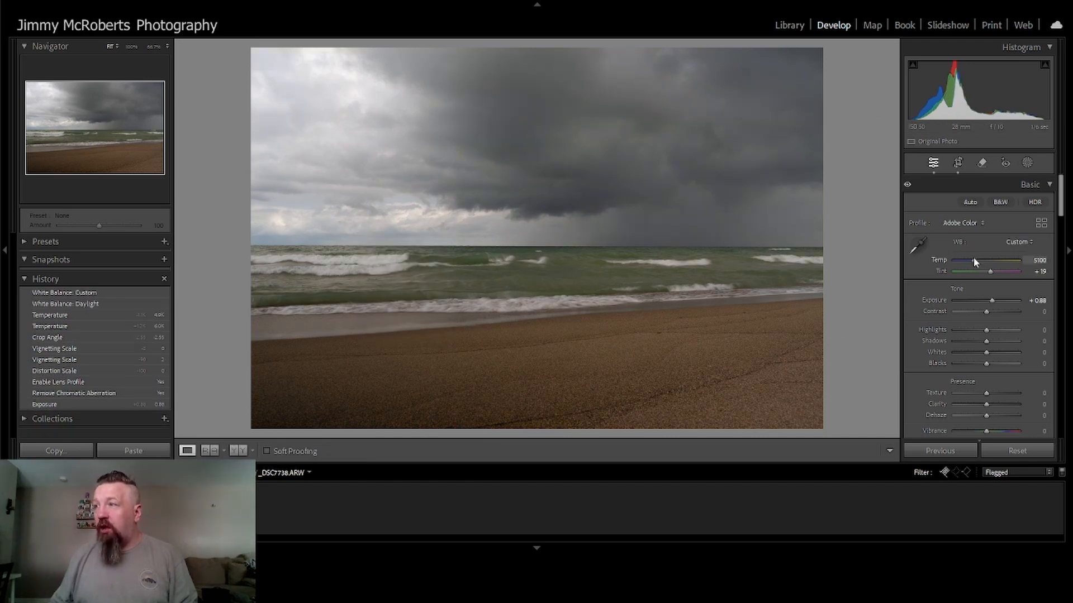
pyautogui.click(917, 246)
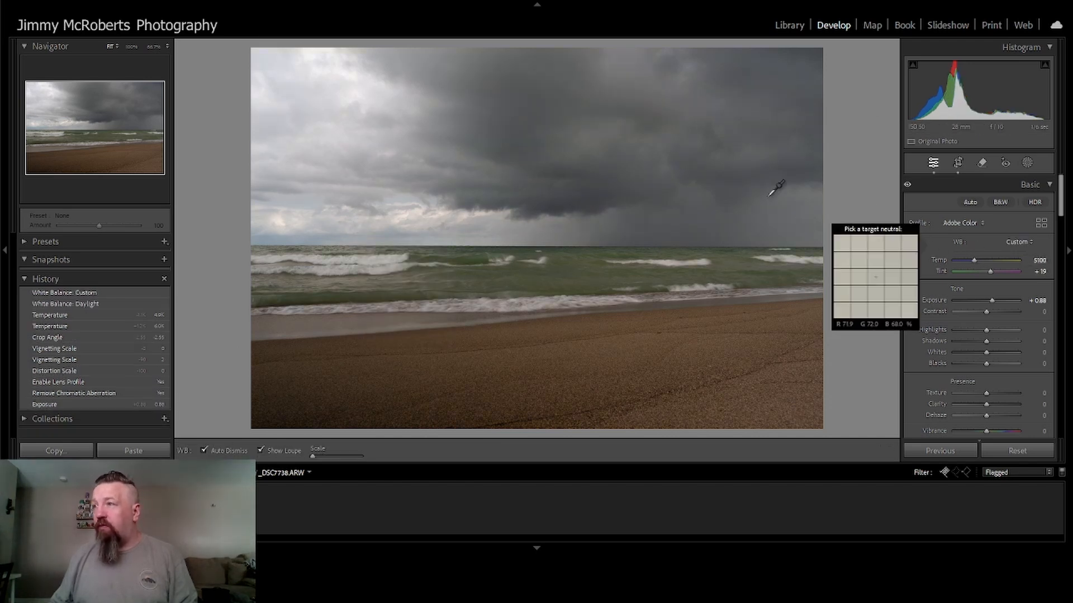
pyautogui.click(605, 149)
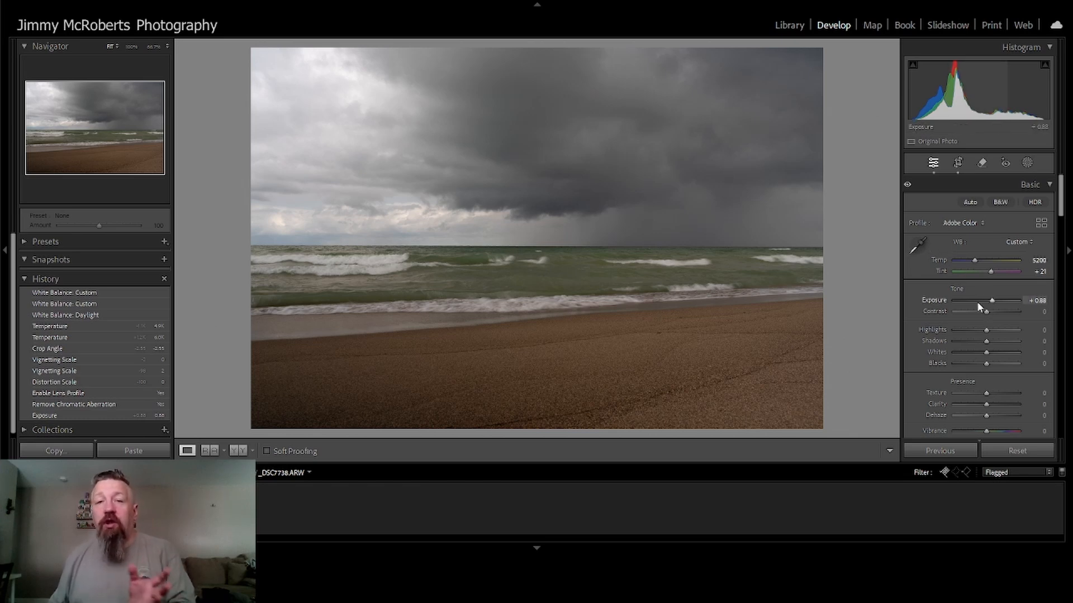
# Step: Set the overall exposure to +1.32, highlights to -49, shadows to -56 and whites to -9
pyautogui.moveTo(990, 302); pyautogui.dragTo(992, 299)
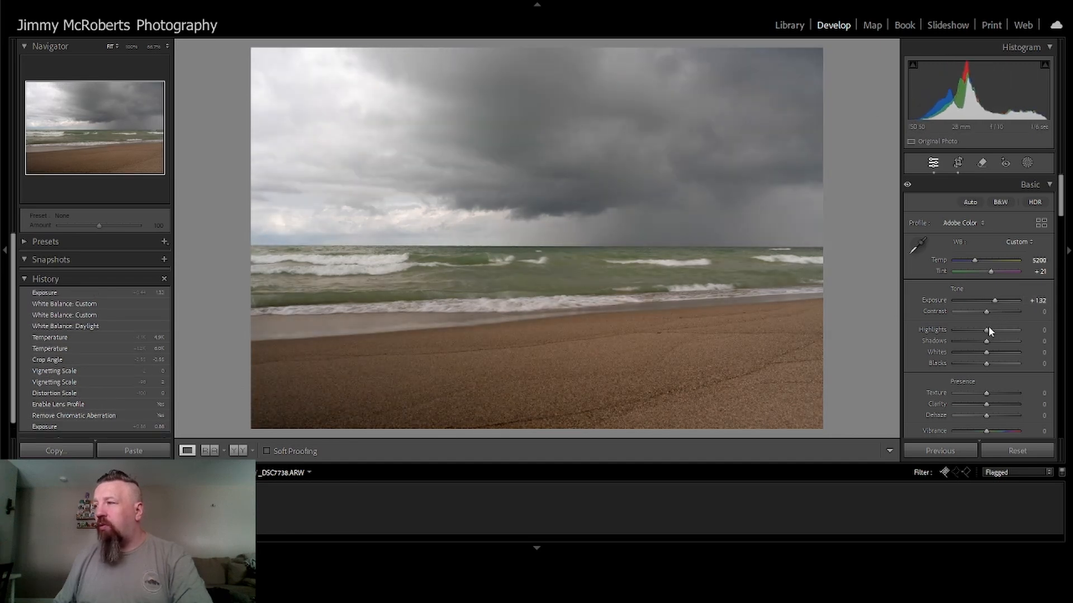
pyautogui.moveTo(995, 342)
pyautogui.mouseDown()
pyautogui.moveTo(969, 344)
pyautogui.moveTo(981, 333)
pyautogui.moveTo(971, 328)
pyautogui.moveTo(970, 348)
pyautogui.moveTo(1005, 349)
pyautogui.moveTo(983, 352)
pyautogui.mouseUp()
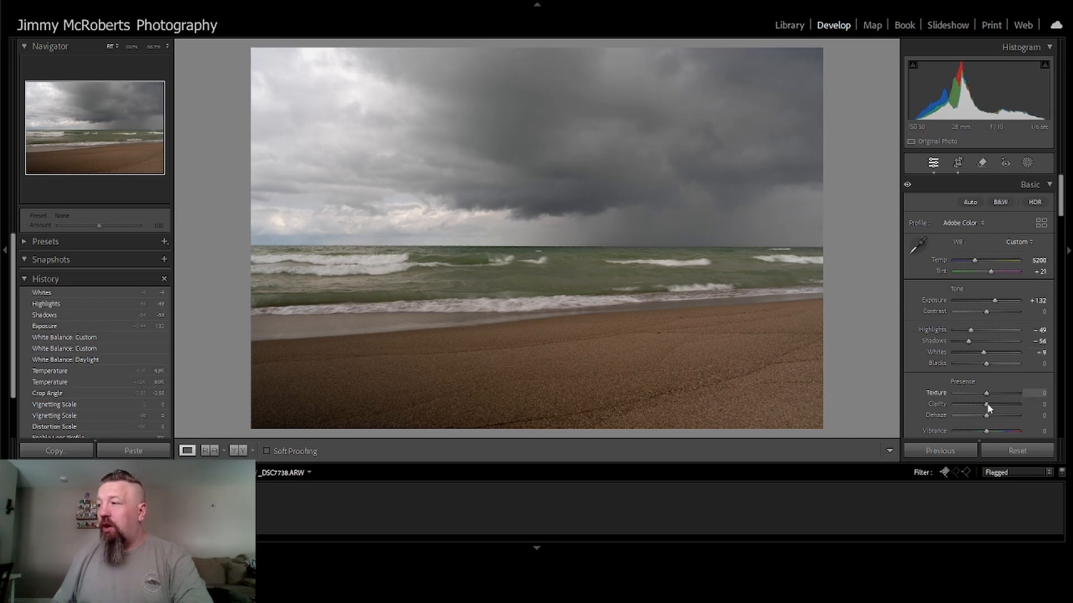
# Step: Increase the photo's clarity to +37 and saturation to +2
pyautogui.moveTo(1002, 404)
pyautogui.mouseDown()
pyautogui.moveTo(1024, 404)
pyautogui.moveTo(926, 397)
pyautogui.moveTo(1026, 404)
pyautogui.moveTo(998, 407)
pyautogui.mouseUp()
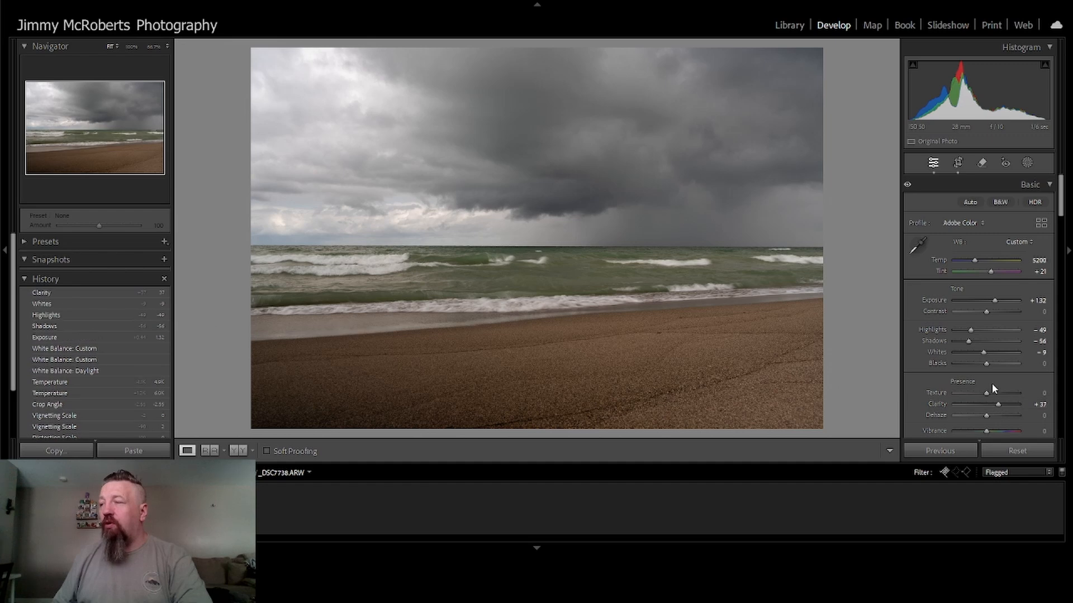
pyautogui.scroll(-2, 991, 383)
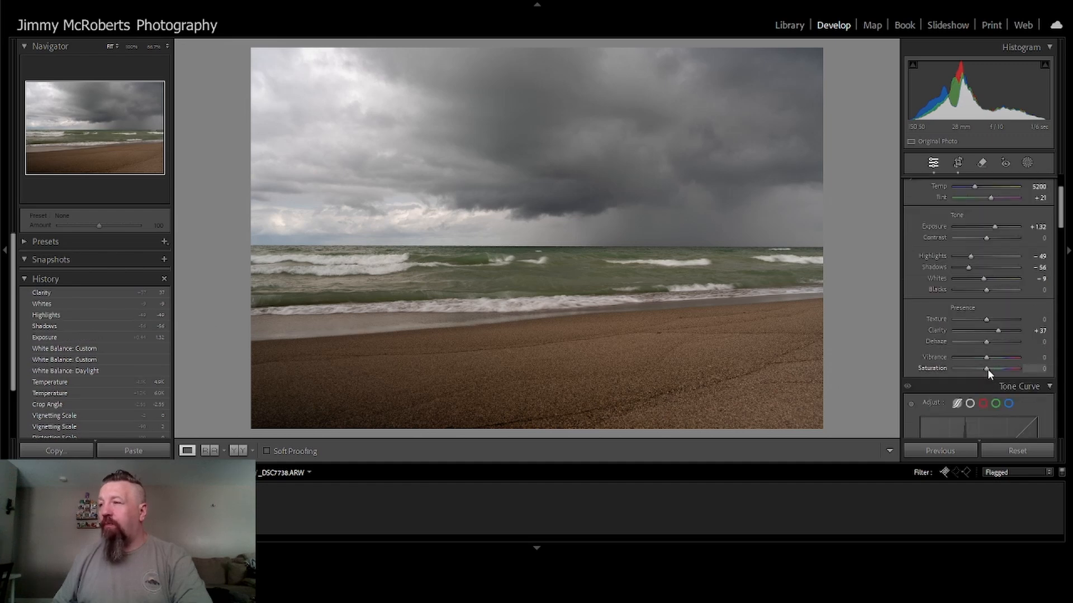
pyautogui.moveTo(987, 369)
pyautogui.mouseDown()
pyautogui.moveTo(997, 370)
pyautogui.moveTo(987, 374)
pyautogui.moveTo(996, 359)
pyautogui.moveTo(986, 361)
pyautogui.mouseUp()
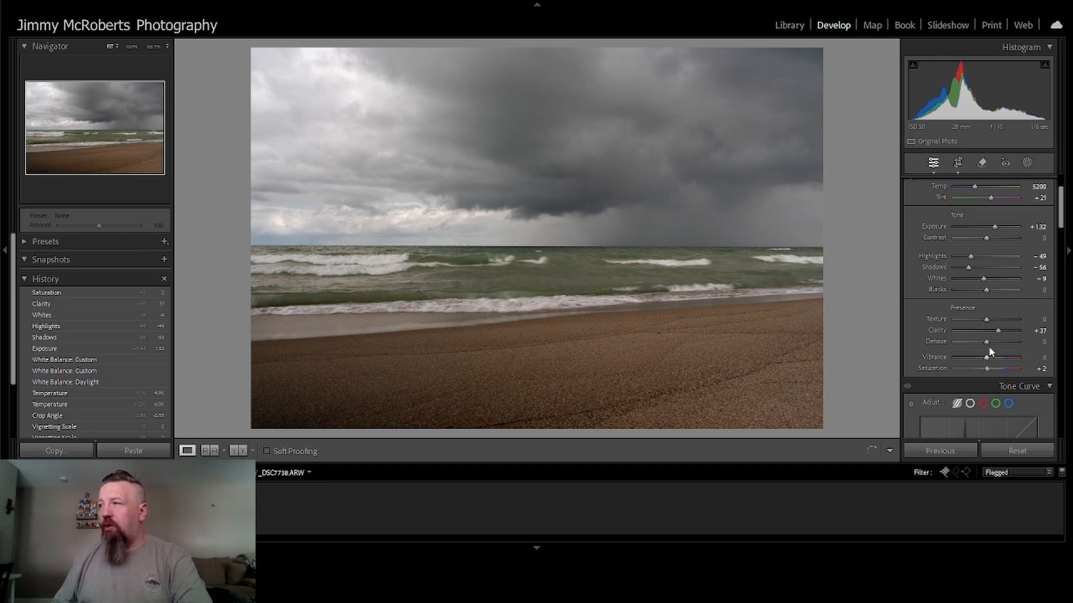
# Step: Create a sky mask and set its exposure to -0.41, contrast to 24, highlights to 15 and shadows to -36
pyautogui.scroll(2, 987, 333)
pyautogui.click(1032, 161)
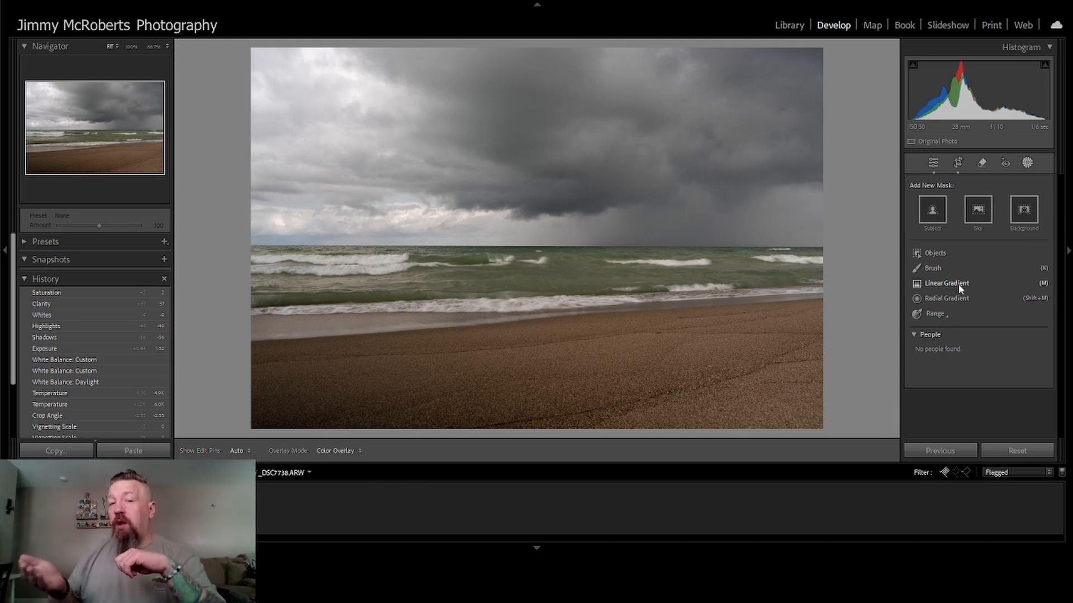
pyautogui.click(975, 215)
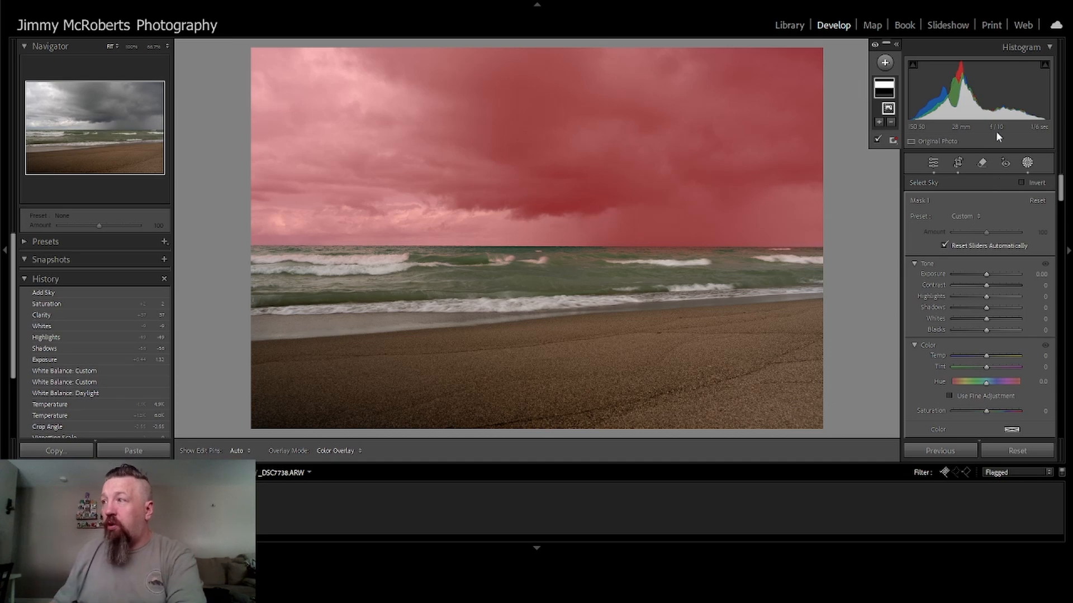
pyautogui.moveTo(987, 274); pyautogui.dragTo(990, 298)
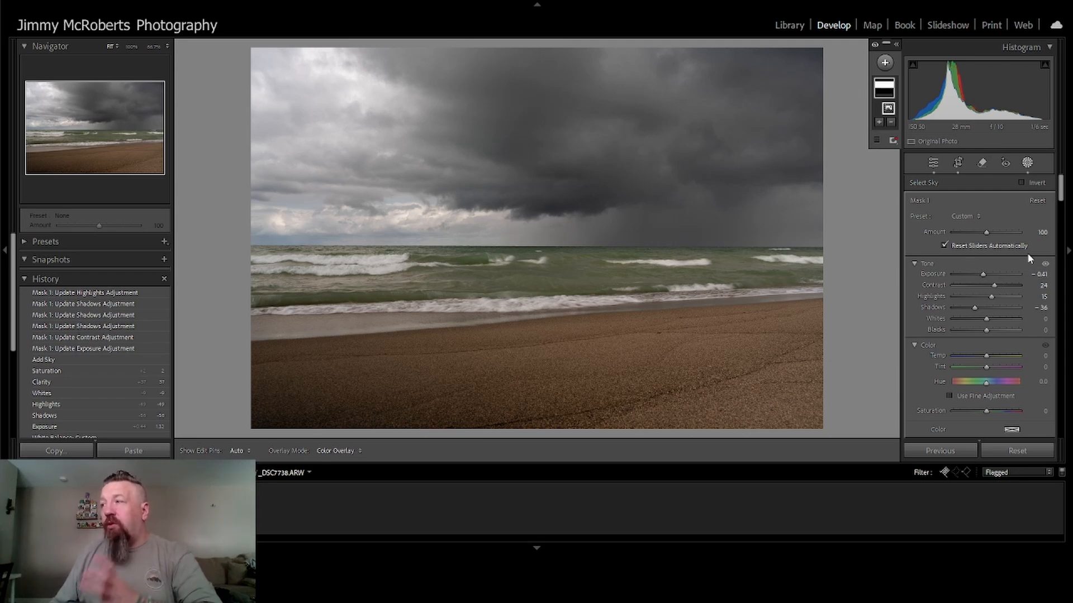
pyautogui.click(1028, 163)
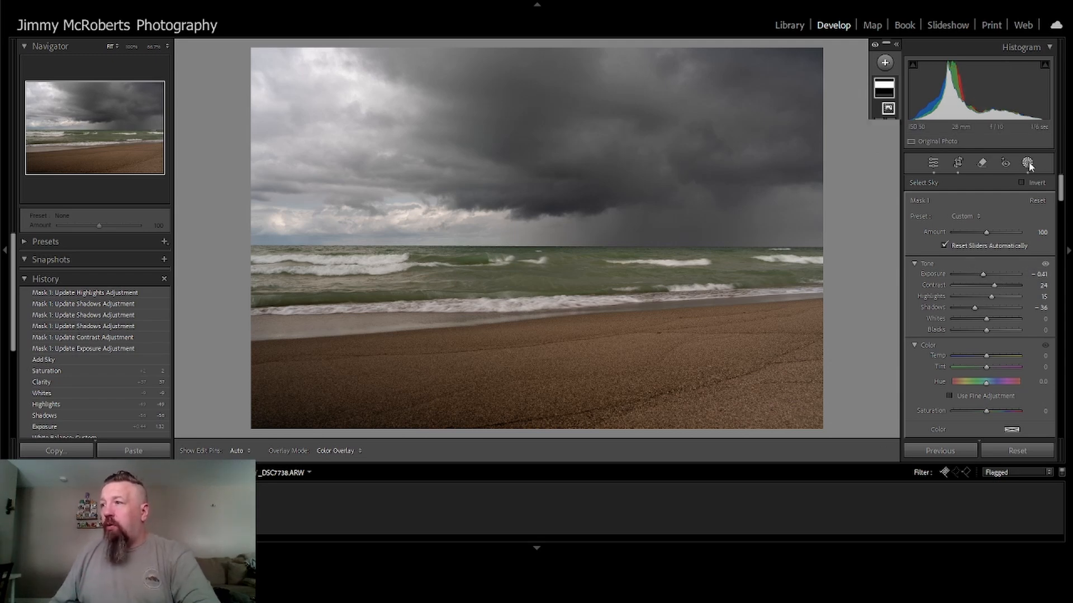
# Step: Set the sharpening amount to 62 and lower the overall exposure to +1.24
pyautogui.scroll(-15, 975, 301)
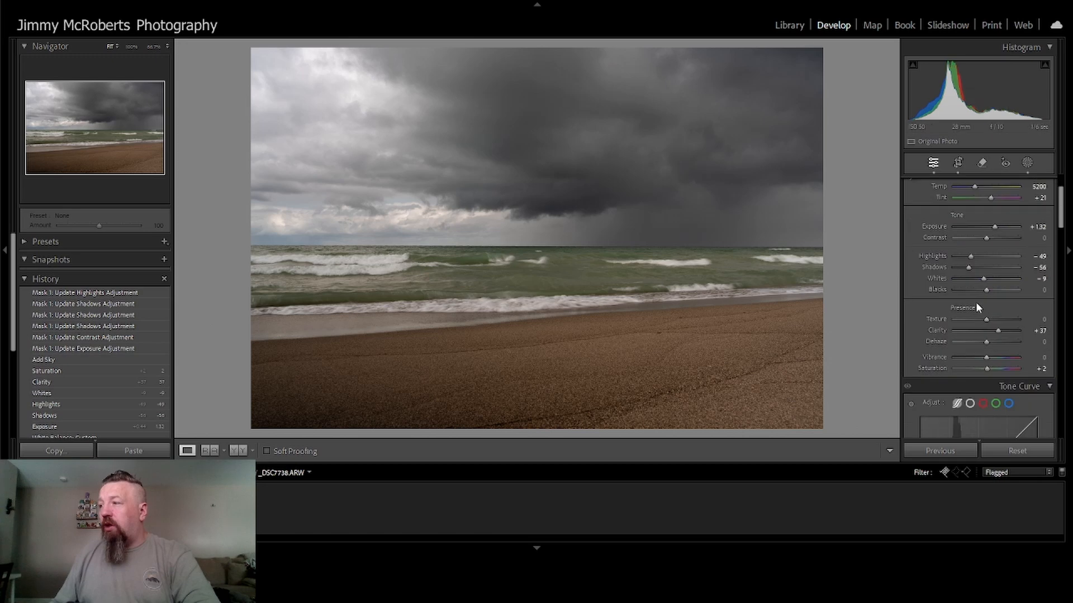
pyautogui.scroll(-6, 983, 306)
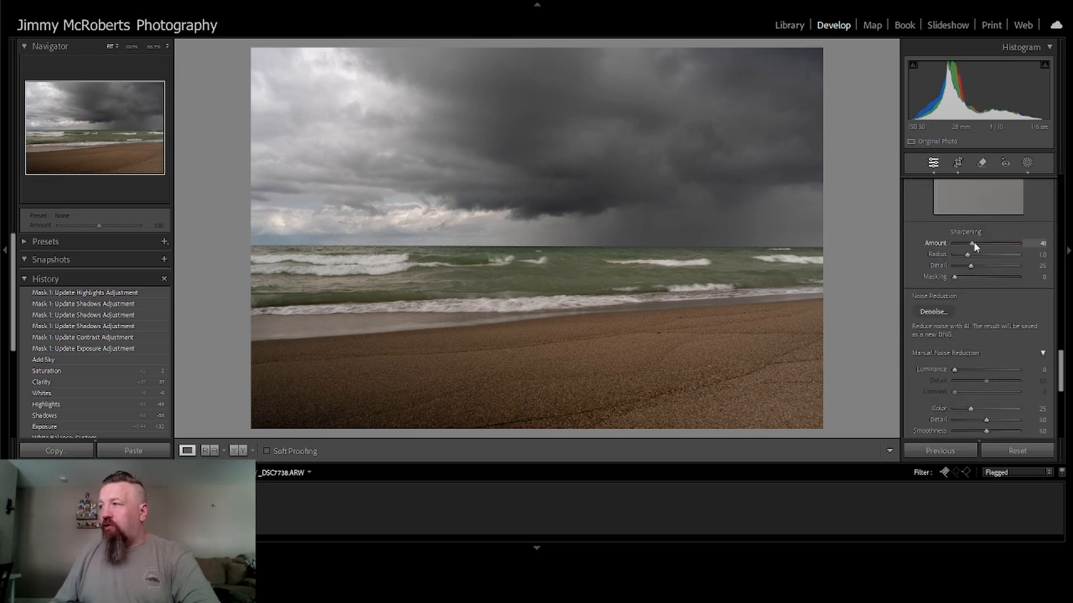
pyautogui.moveTo(981, 241); pyautogui.dragTo(981, 241)
pyautogui.scroll(20, 981, 241)
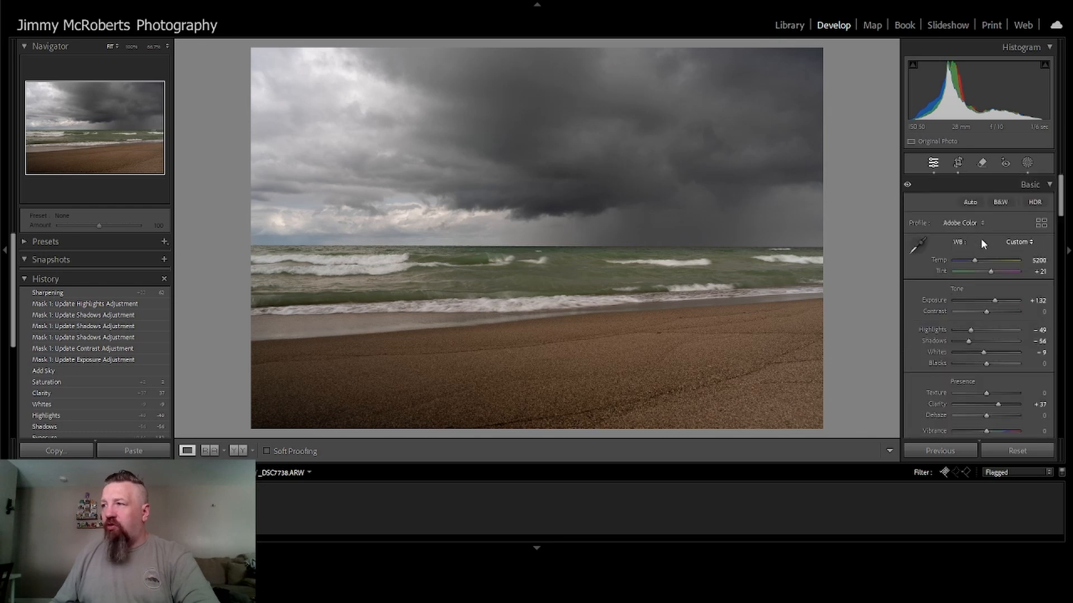
pyautogui.moveTo(970, 114)
pyautogui.mouseDown()
pyautogui.moveTo(990, 114)
pyautogui.moveTo(968, 115)
pyautogui.mouseUp()
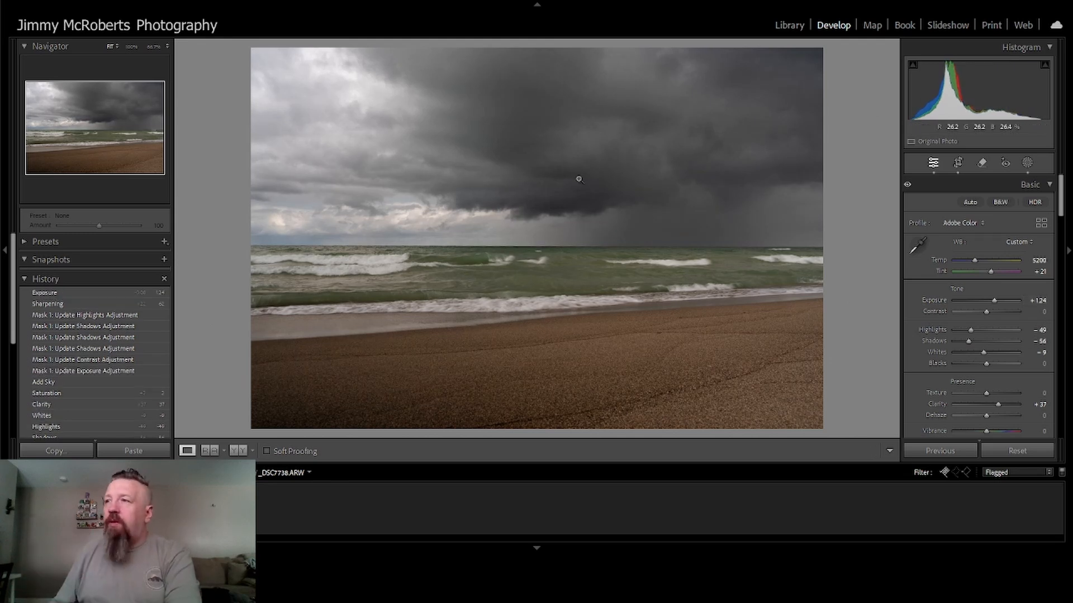
# Step: Open a copy of the beach photo with its Lightroom adjustments in Color Efex Pro 4 and dismiss the TIFF notice
pyautogui.rightClick(562, 188)
pyautogui.moveTo(628, 292)
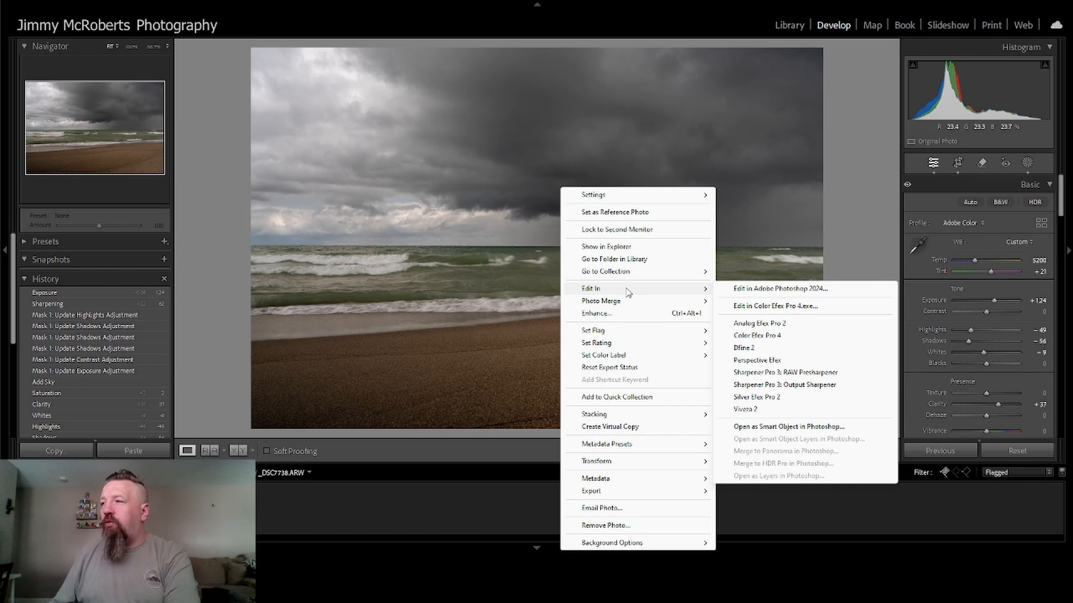
pyautogui.click(757, 335)
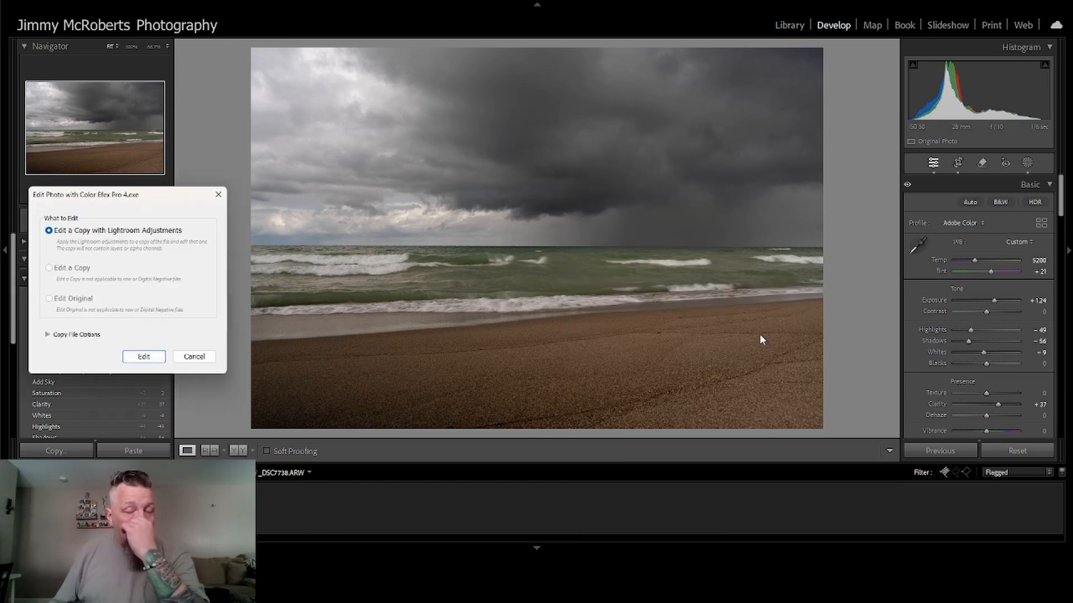
pyautogui.click(140, 356)
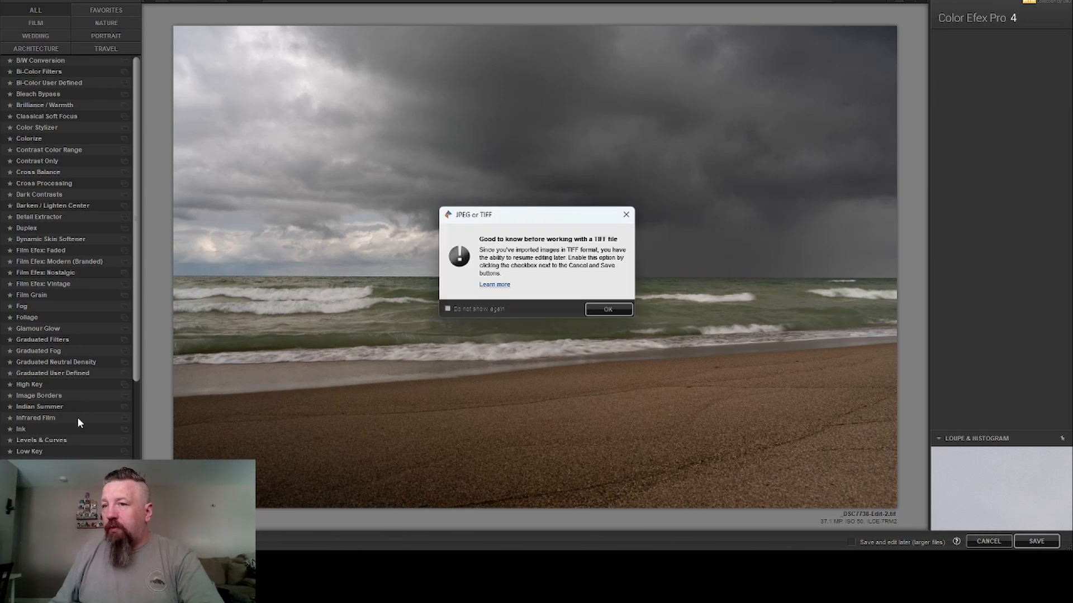
pyautogui.click(611, 314)
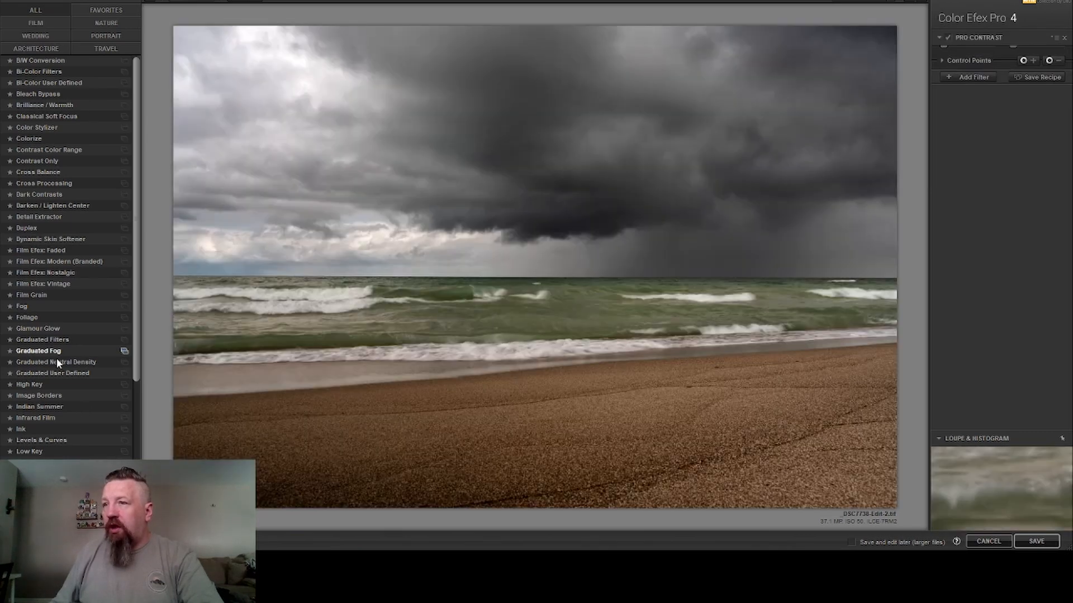
# Step: Apply the Pro Contrast filter and set Correct Color Cast to 100%
pyautogui.scroll(-2, 60, 422)
pyautogui.scroll(-5, 65, 439)
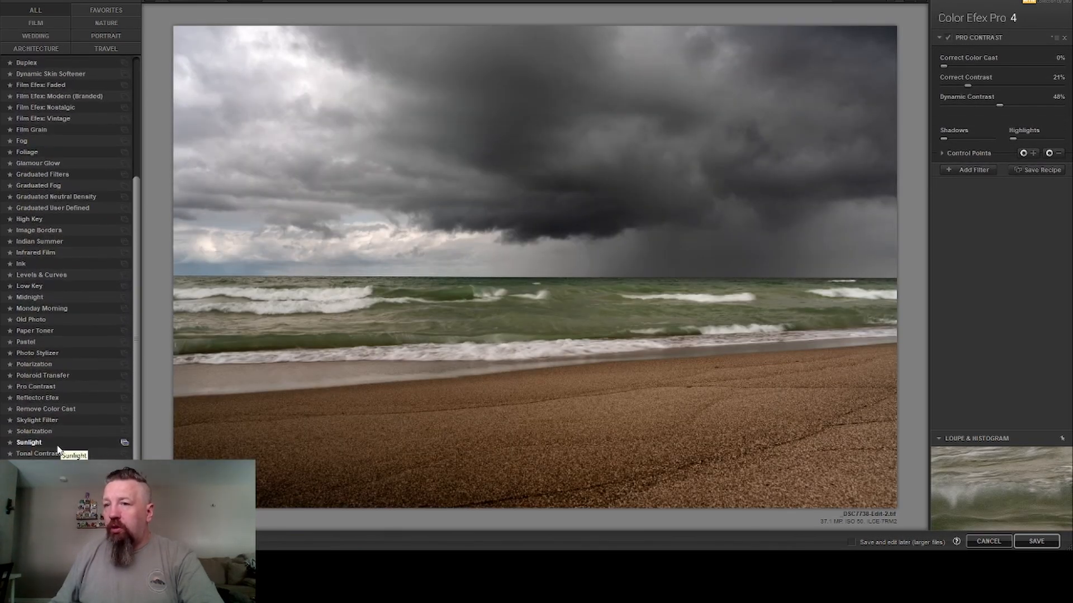
pyautogui.click(49, 387)
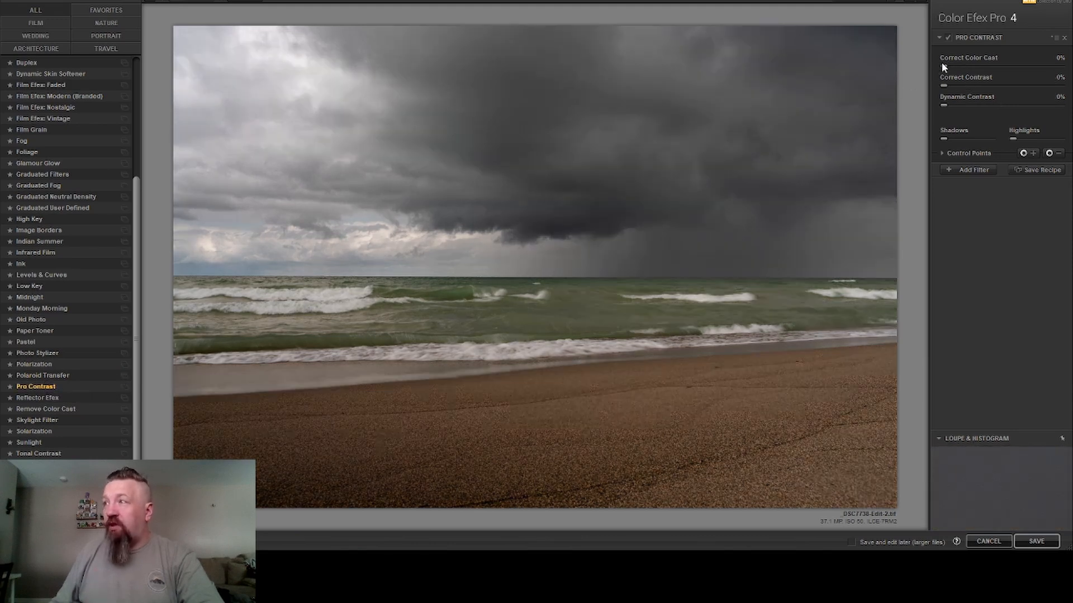
pyautogui.moveTo(942, 64); pyautogui.dragTo(951, 68)
pyautogui.moveTo(1043, 76); pyautogui.dragTo(1062, 84)
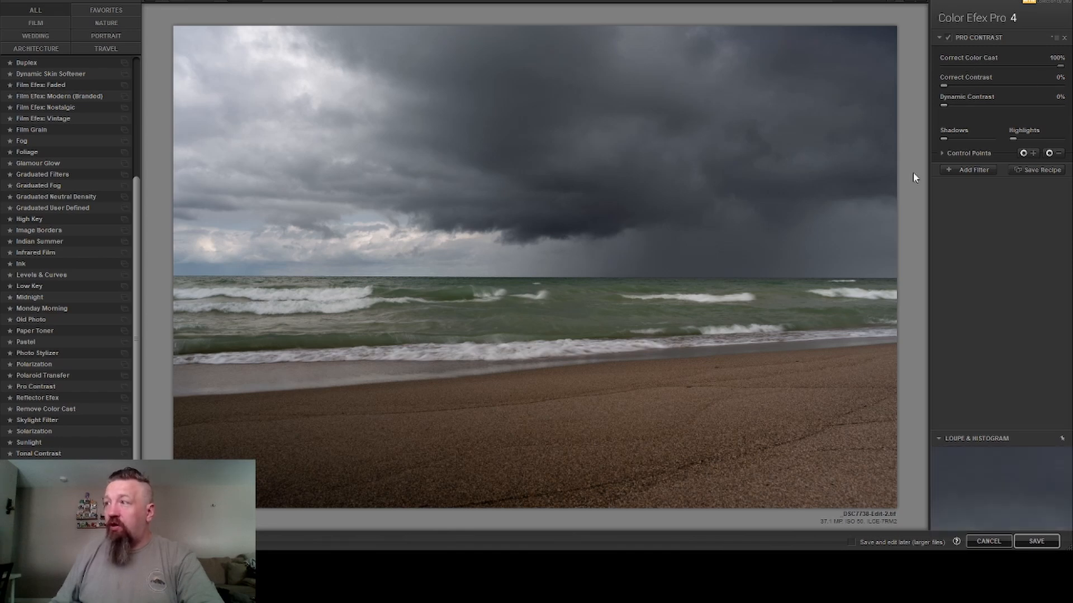
# Step: Set Correct Contrast to 5% and Dynamic Contrast to 78%, then save the filtered image
pyautogui.moveTo(949, 89); pyautogui.dragTo(1014, 80)
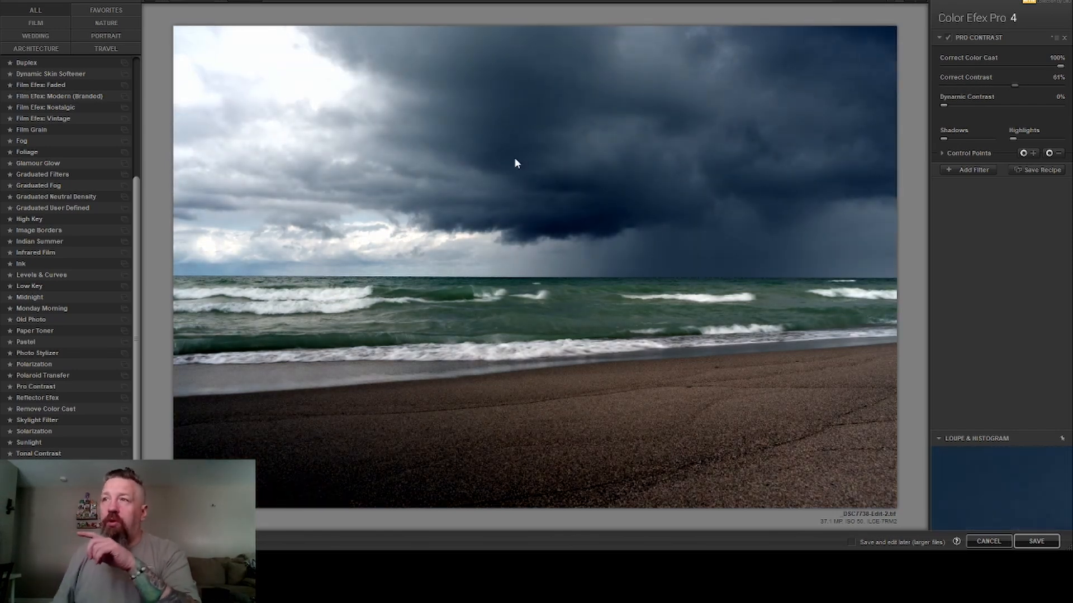
pyautogui.moveTo(993, 86); pyautogui.dragTo(953, 86)
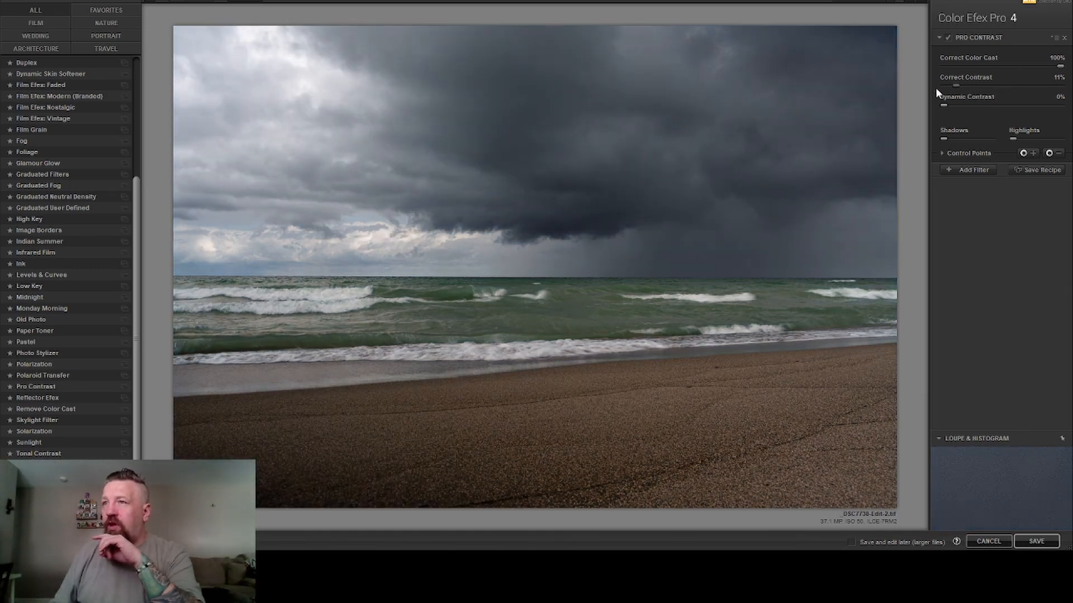
pyautogui.moveTo(943, 106); pyautogui.dragTo(1035, 107)
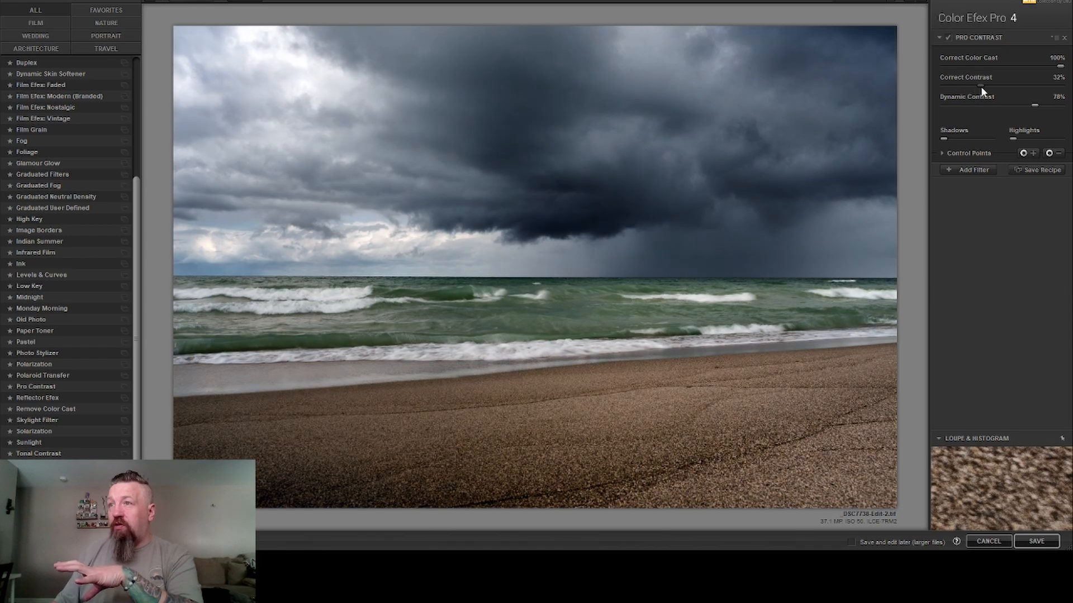
pyautogui.moveTo(980, 87); pyautogui.dragTo(963, 103)
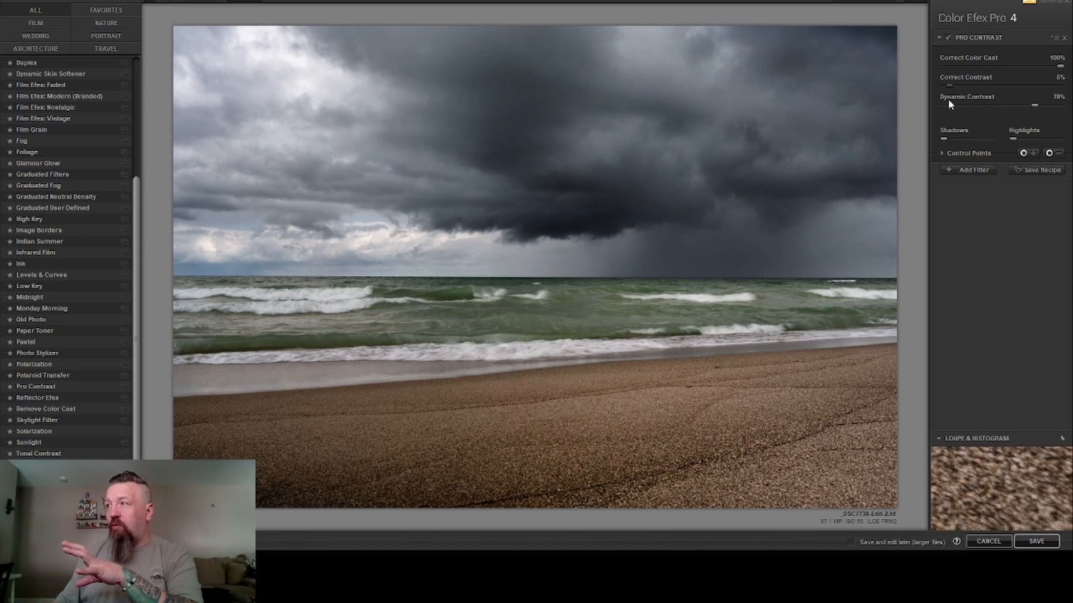
pyautogui.click(1042, 539)
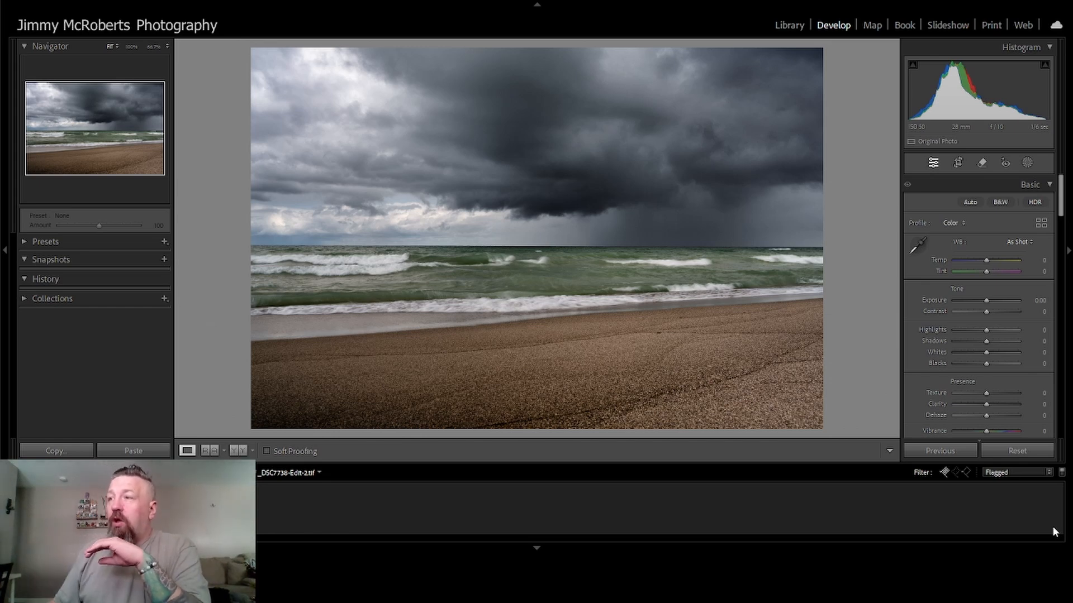
# Step: Open a copy of the filtered image with Lightroom adjustments in Silver Efex Pro 2 and dismiss the TIFF notice
pyautogui.rightClick(503, 190)
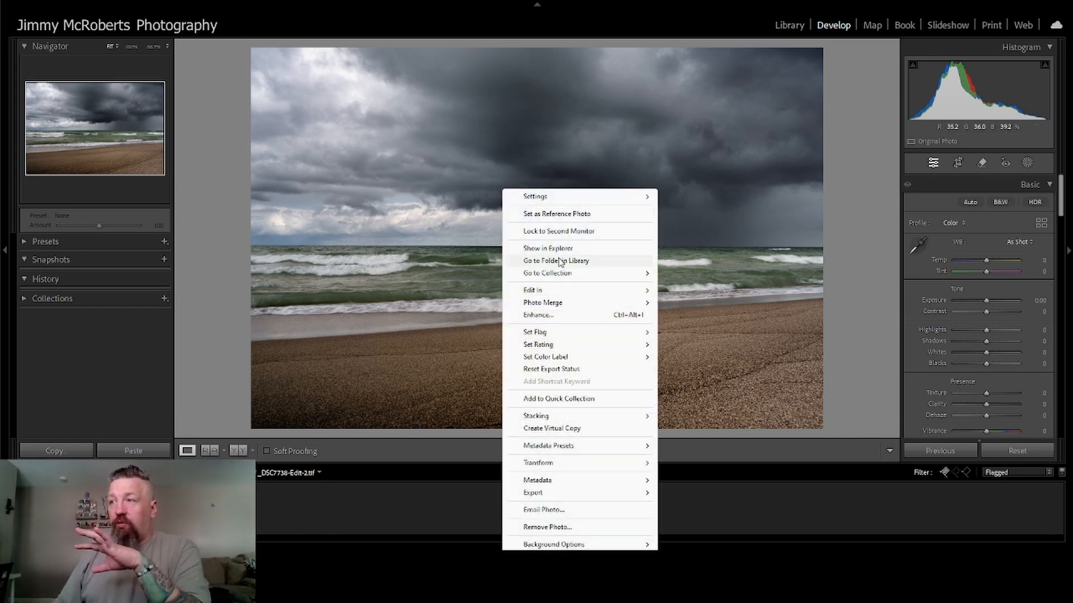
pyautogui.moveTo(583, 291)
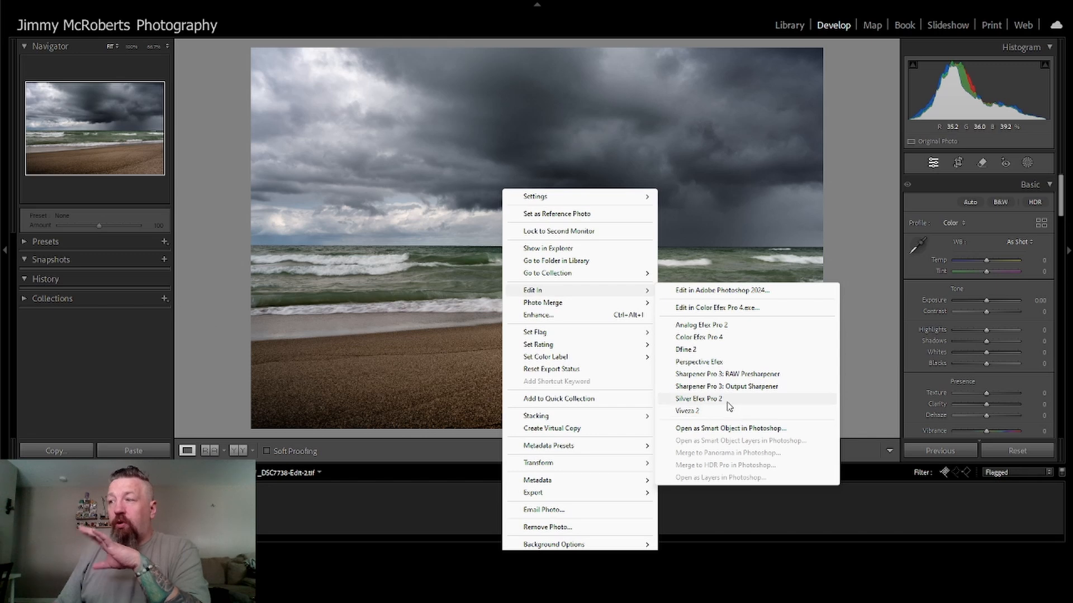
pyautogui.click(698, 398)
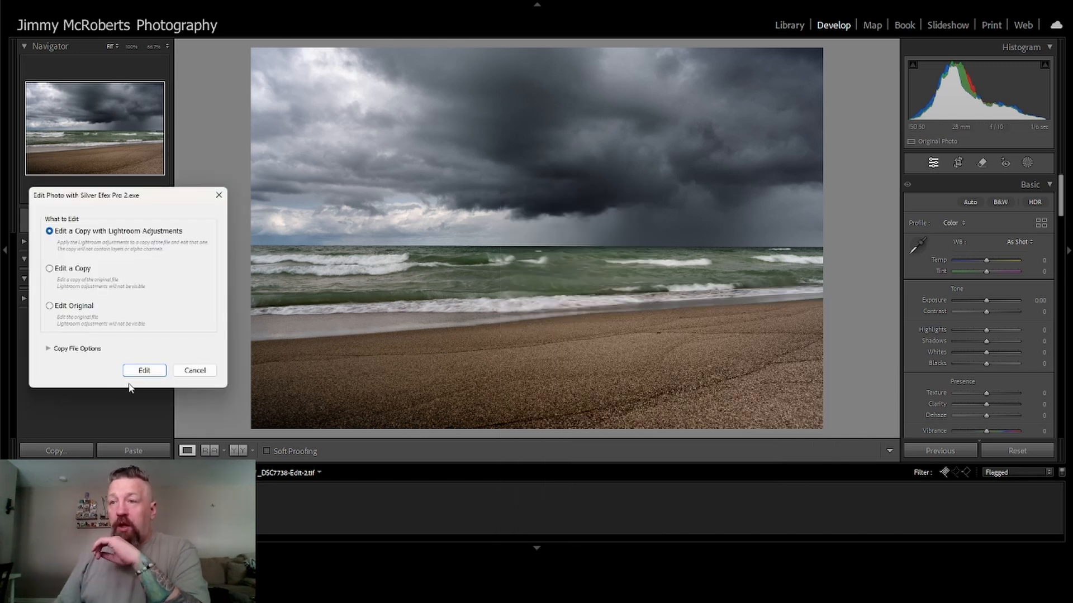
pyautogui.click(143, 372)
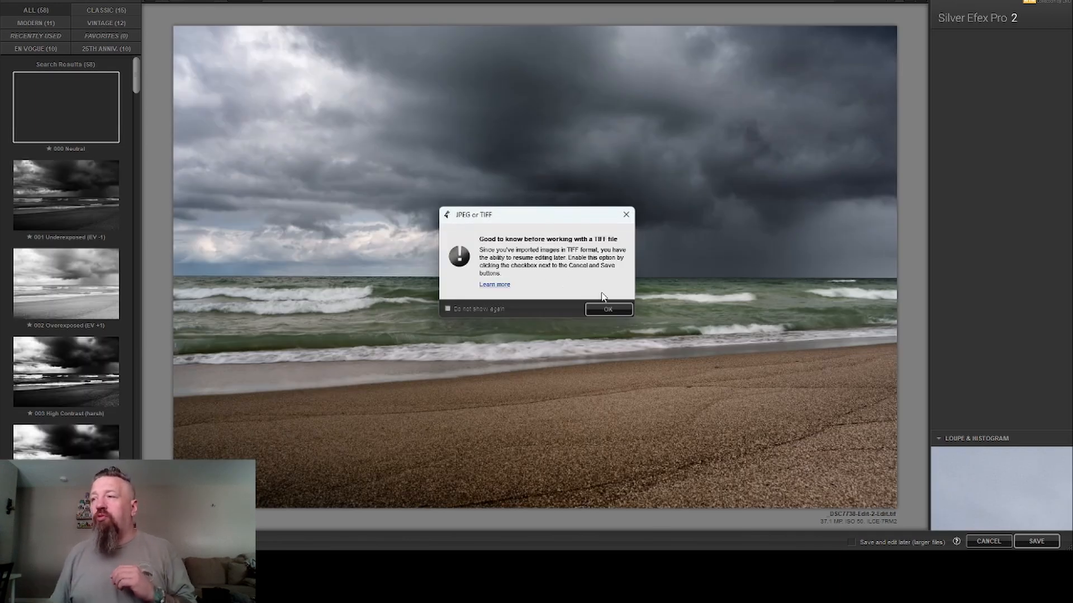
pyautogui.click(609, 308)
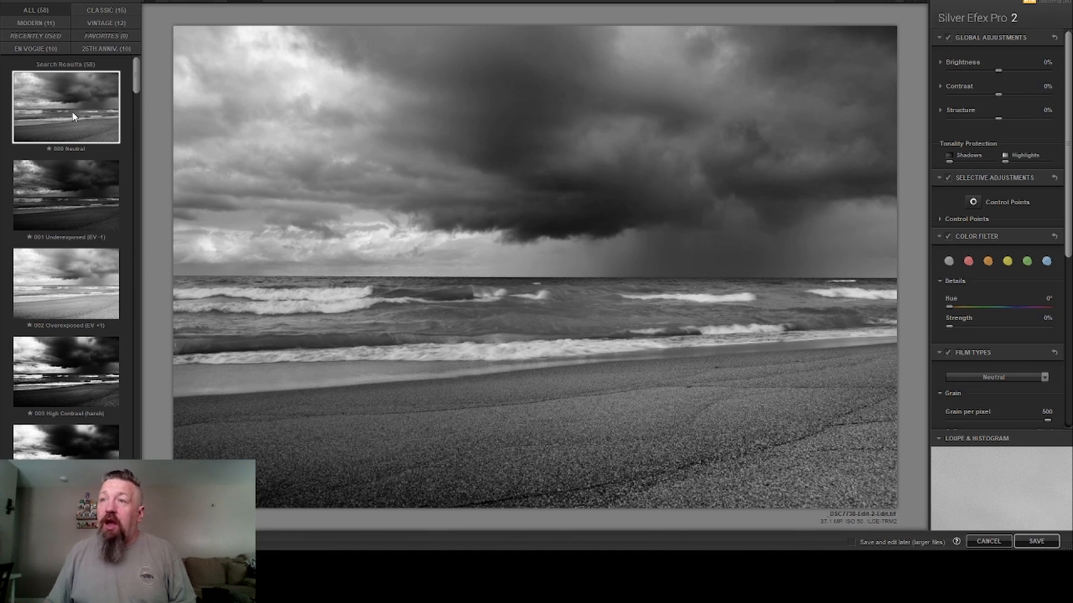
# Step: Apply the 001 Underexposed (EV -1) preset and set brightness to 4%, contrast to 5% and structure to 73%
pyautogui.click(71, 182)
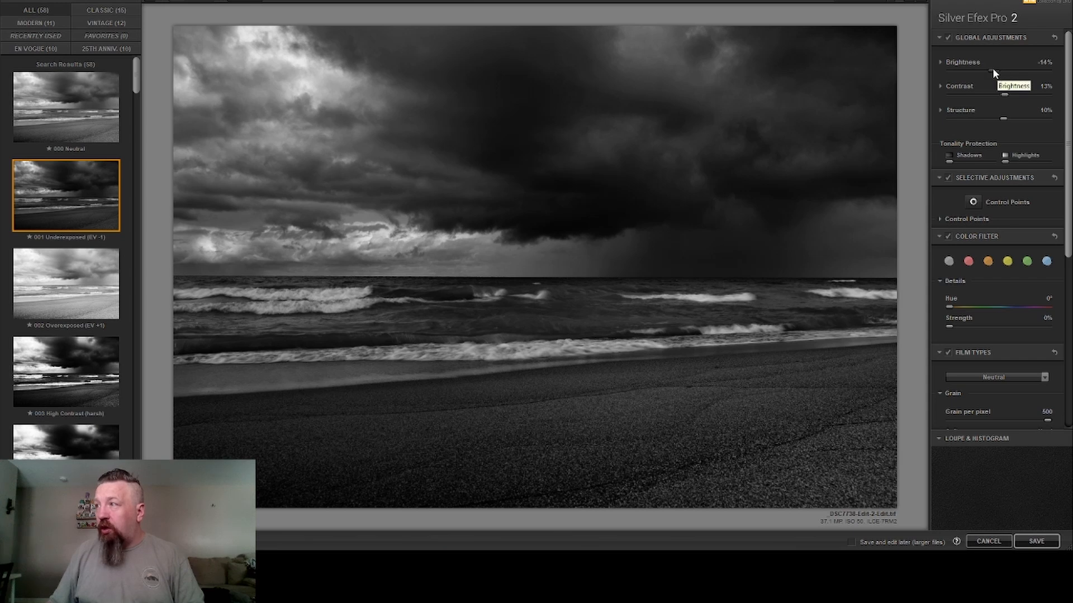
pyautogui.moveTo(992, 68); pyautogui.dragTo(1001, 67)
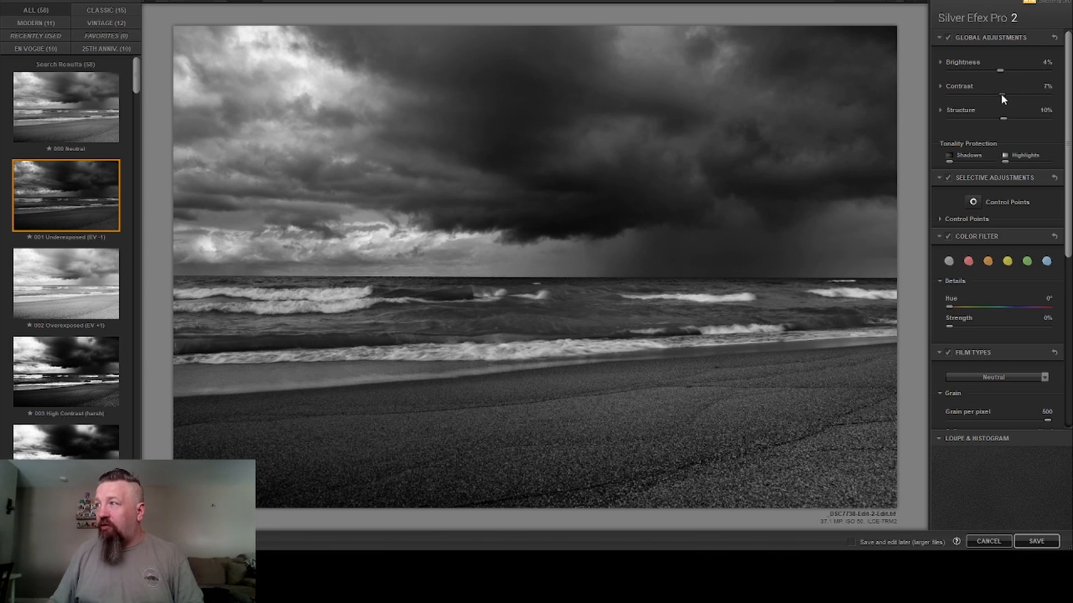
pyautogui.moveTo(1003, 119); pyautogui.dragTo(1036, 126)
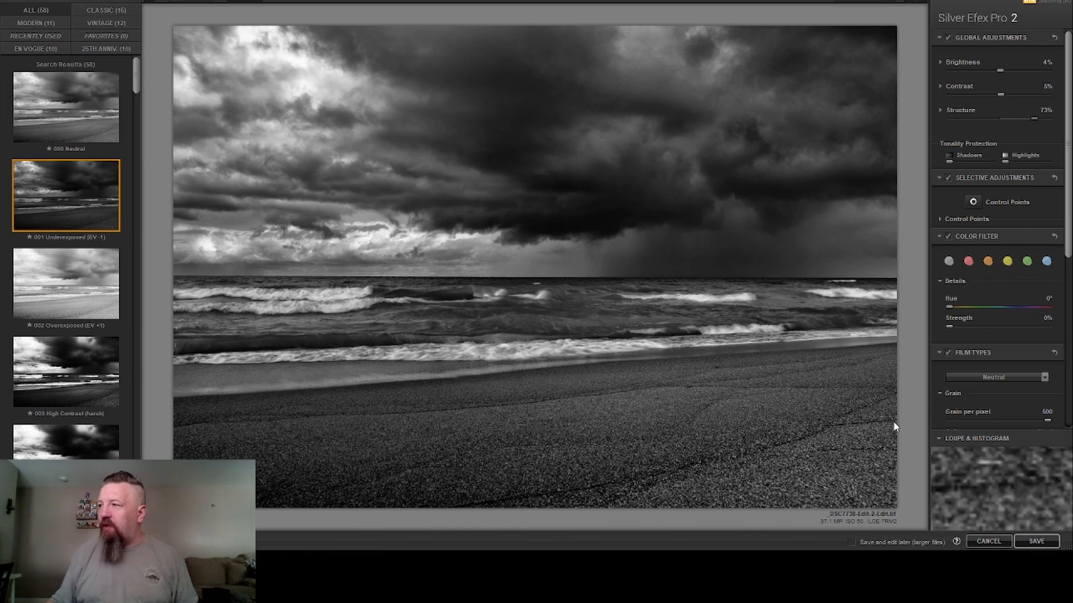
# Step: Reshape the upper part of the Levels and Curves tone curve slightly and save the black-and-white image
pyautogui.scroll(-3, 1023, 320)
pyautogui.scroll(-4, 1027, 329)
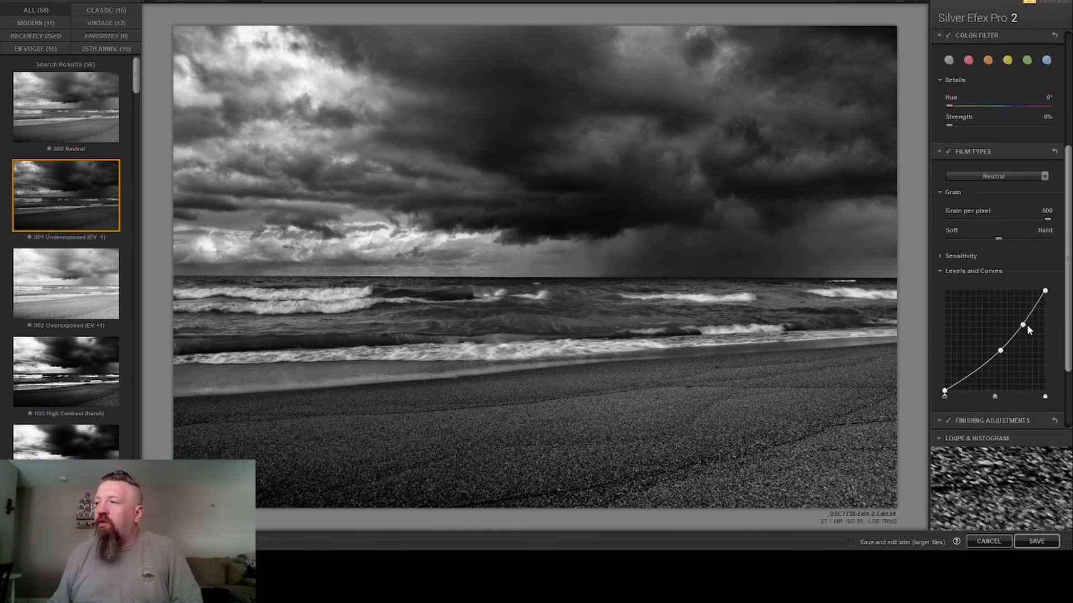
pyautogui.moveTo(1023, 327)
pyautogui.mouseDown()
pyautogui.moveTo(1034, 303)
pyautogui.moveTo(1028, 328)
pyautogui.mouseUp()
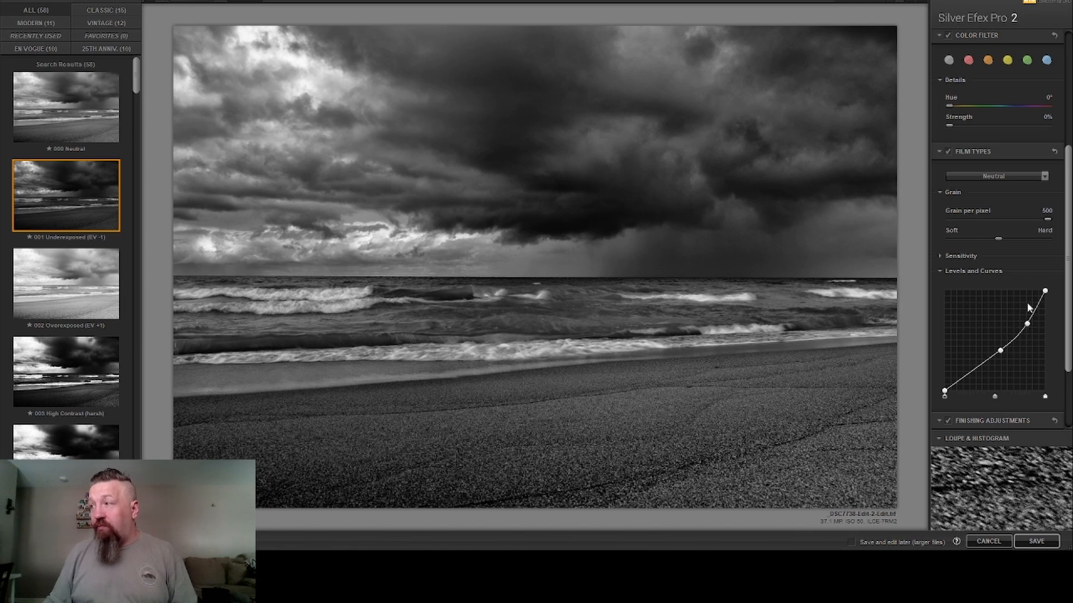
pyautogui.click(1050, 540)
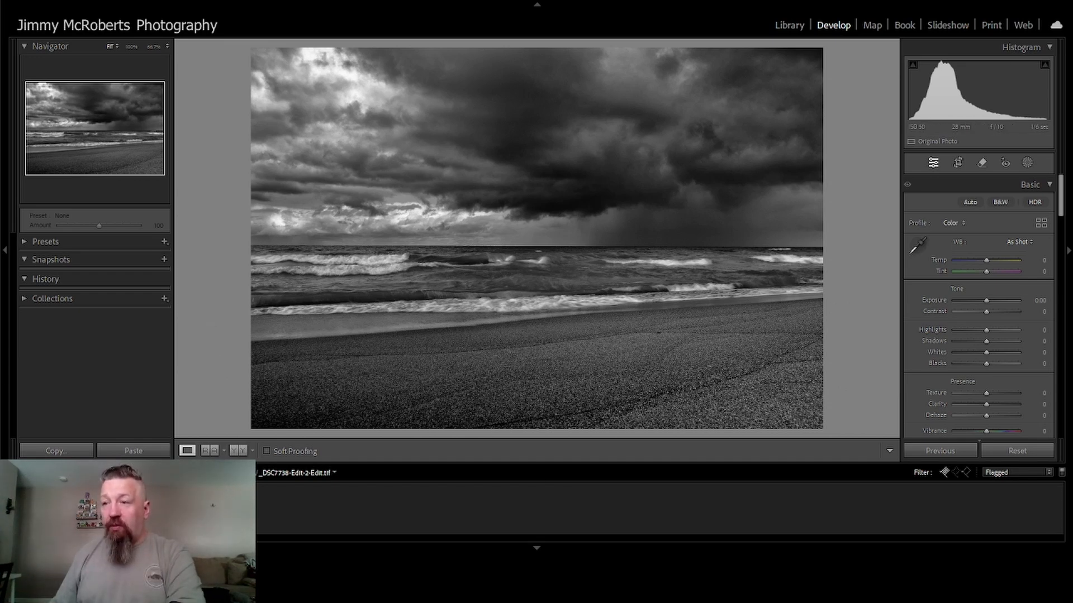
# Step: Switch to the driftwood beach photo _DSC8019.ARW and raise its exposure to +1.40
pyautogui.press('Right')
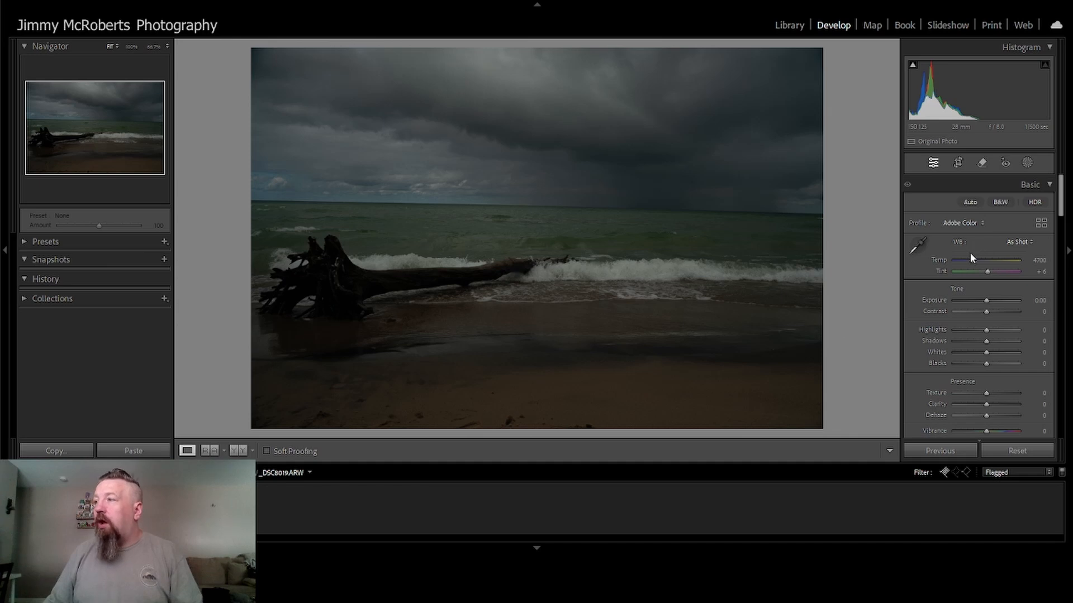
pyautogui.scroll(-5, 979, 315)
pyautogui.scroll(5, 978, 315)
pyautogui.moveTo(986, 299); pyautogui.dragTo(996, 299)
# Step: Enable profile corrections and chromatic aberration removal, with lens distortion correction at 0 and vignetting correction at 200
pyautogui.scroll(-15, 987, 275)
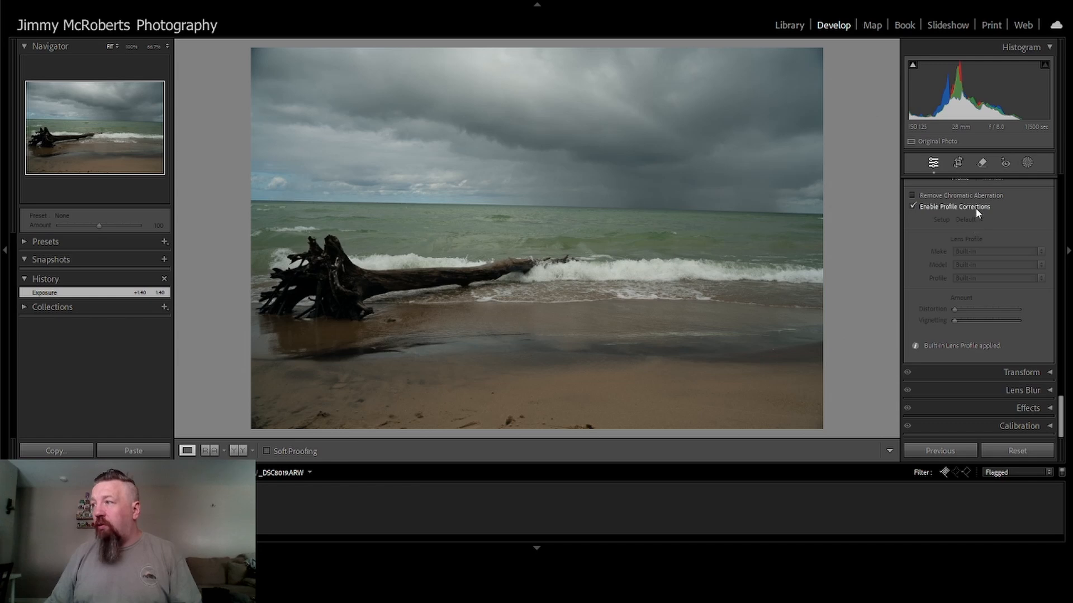
pyautogui.click(974, 196)
pyautogui.moveTo(986, 309); pyautogui.dragTo(953, 321)
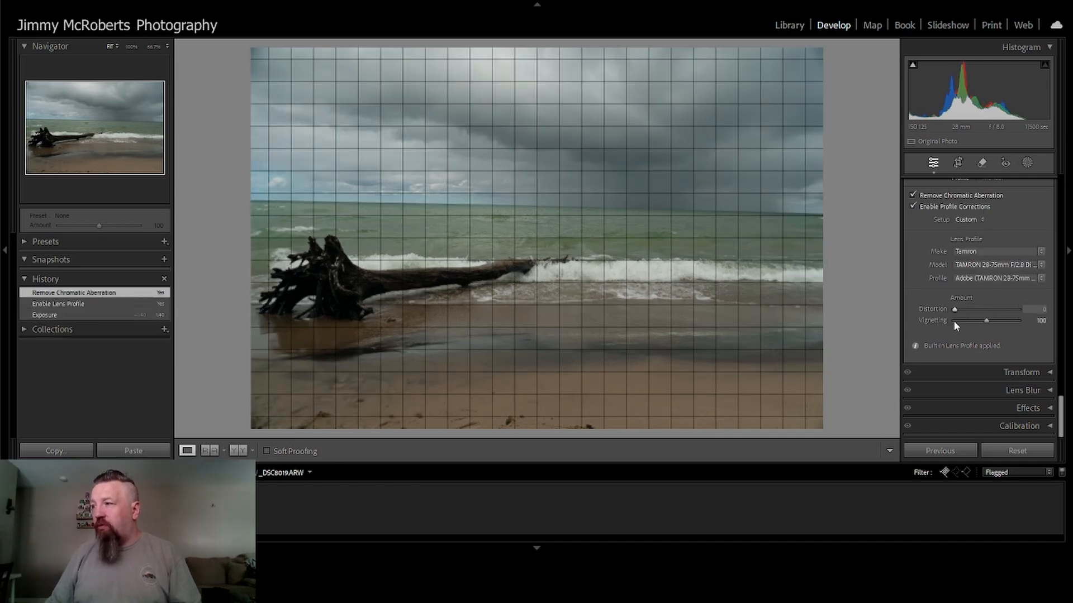
pyautogui.moveTo(1060, 321); pyautogui.dragTo(1066, 320)
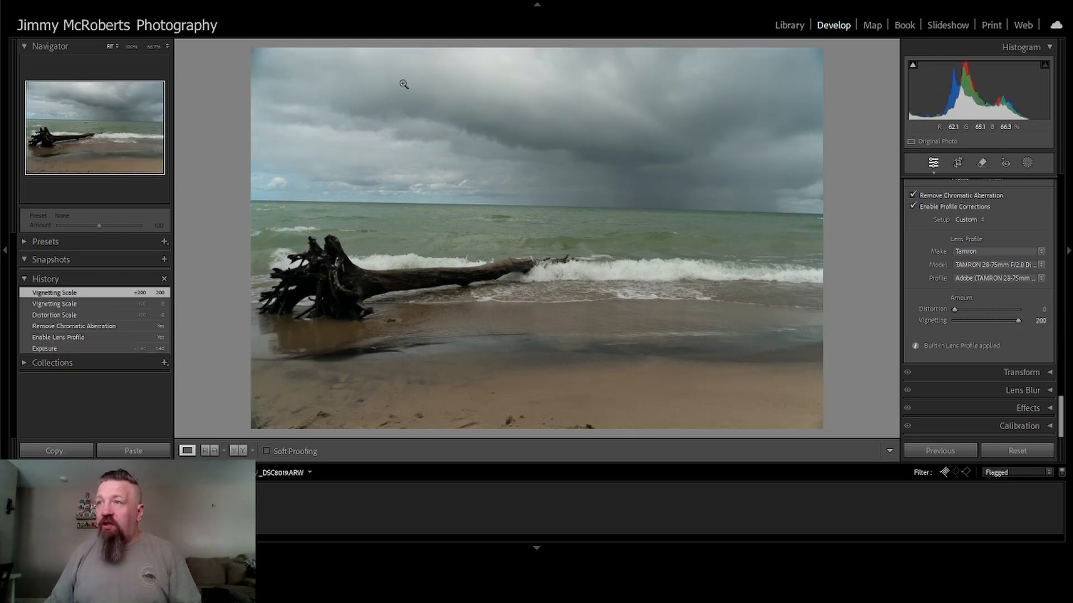
# Step: Straighten the driftwood photo along the horizon to about -1.38° and crop it tighter, trimming the right side and the foreground sand
pyautogui.scroll(15, 950, 207)
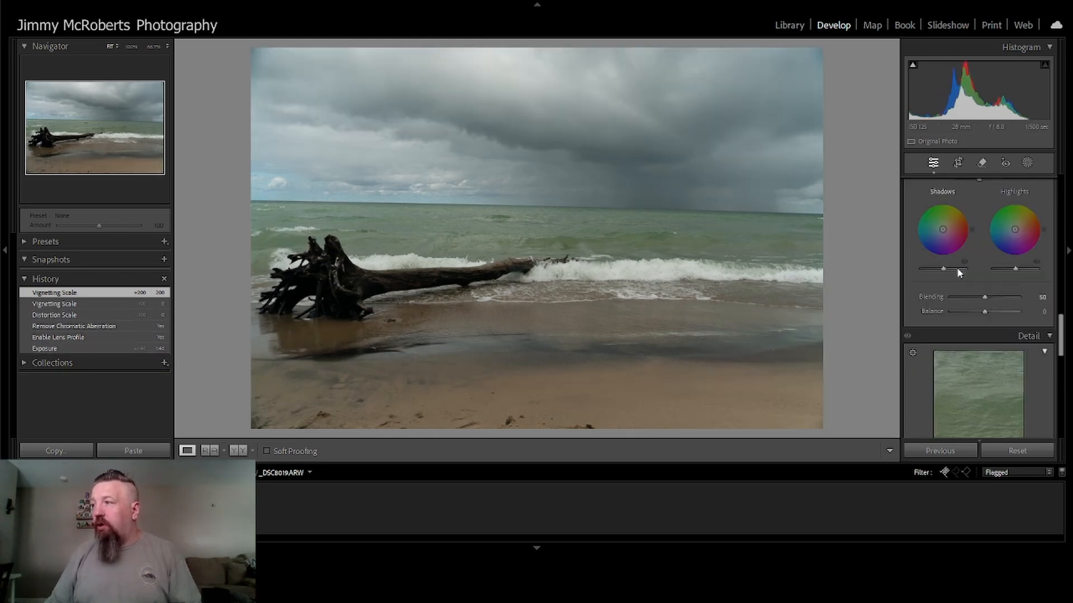
pyautogui.click(956, 168)
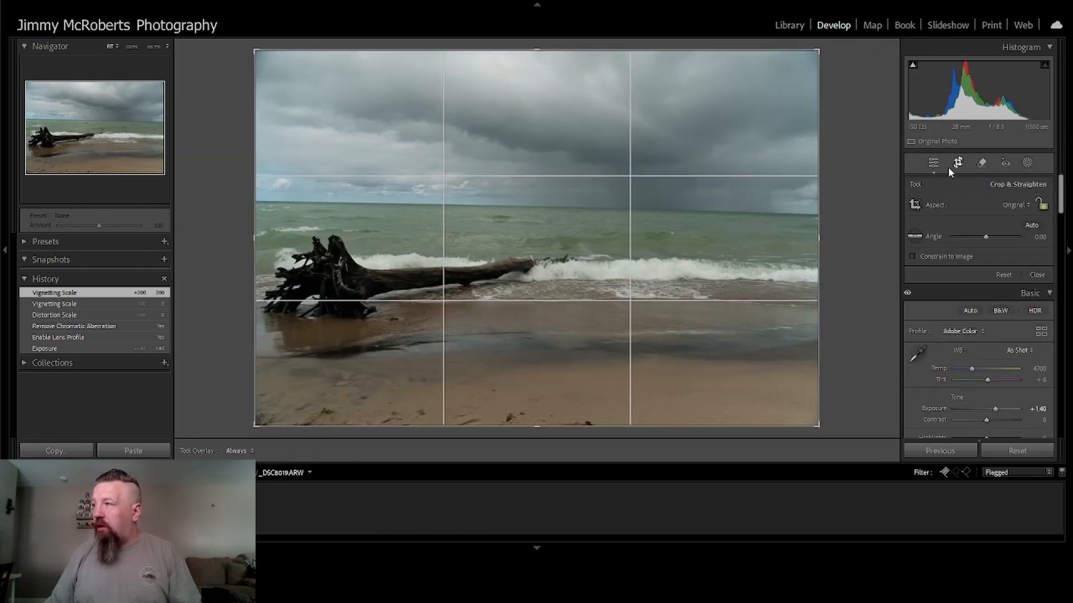
pyautogui.click(915, 236)
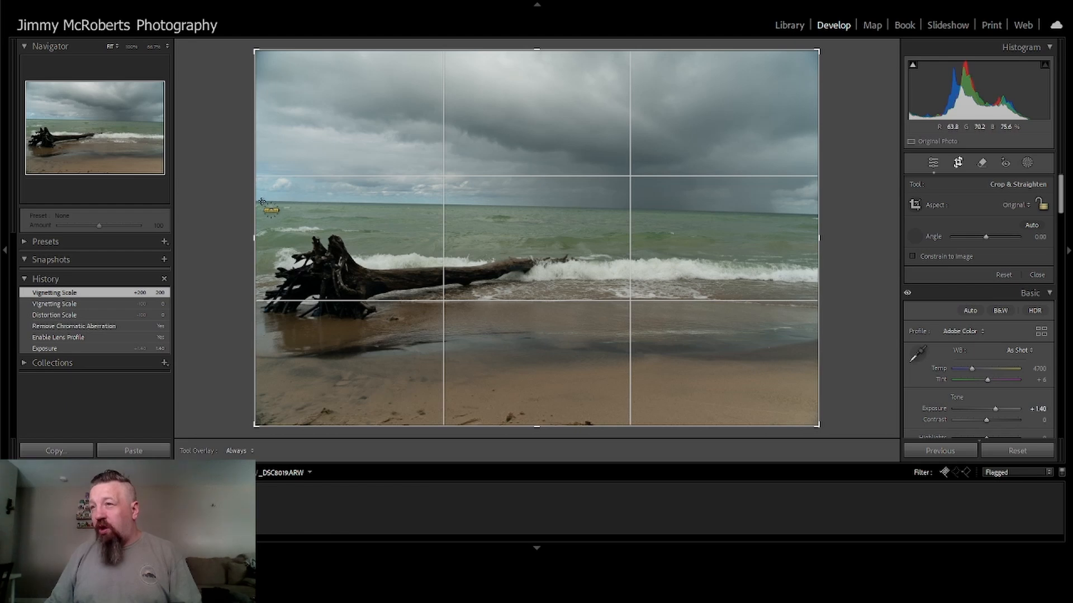
pyautogui.moveTo(261, 201); pyautogui.dragTo(815, 215)
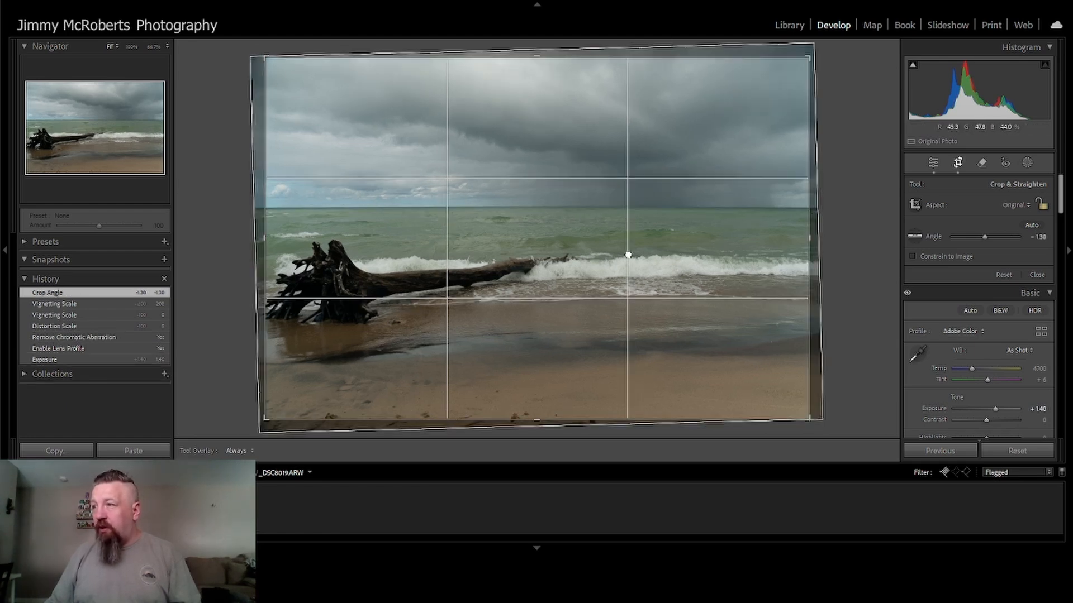
pyautogui.moveTo(808, 418)
pyautogui.mouseDown()
pyautogui.moveTo(785, 401)
pyautogui.moveTo(794, 403)
pyautogui.mouseUp()
pyautogui.moveTo(756, 371); pyautogui.dragTo(763, 370)
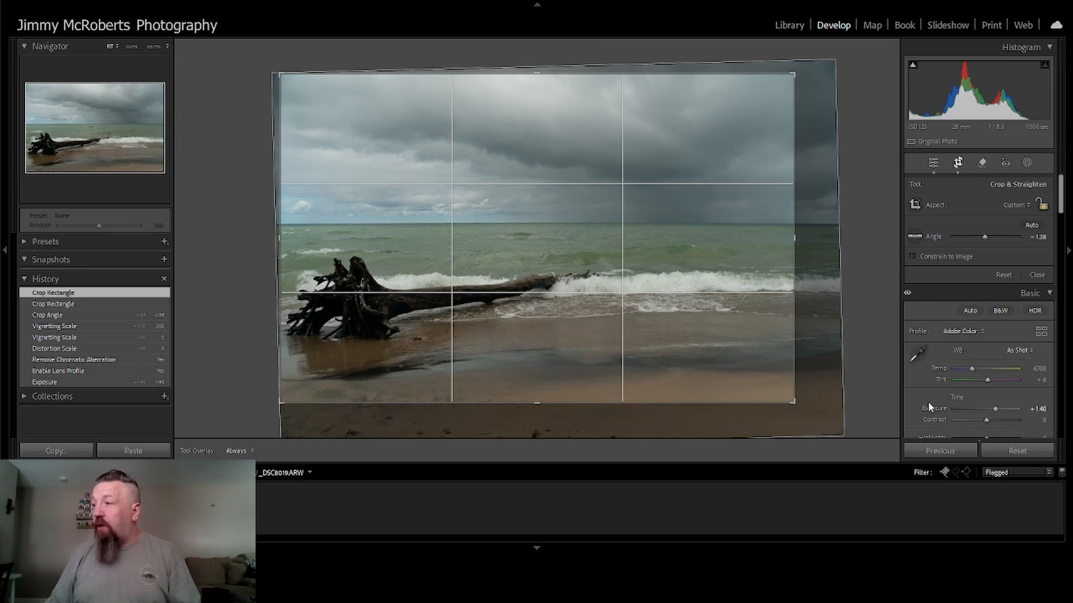
pyautogui.doubleClick(654, 288)
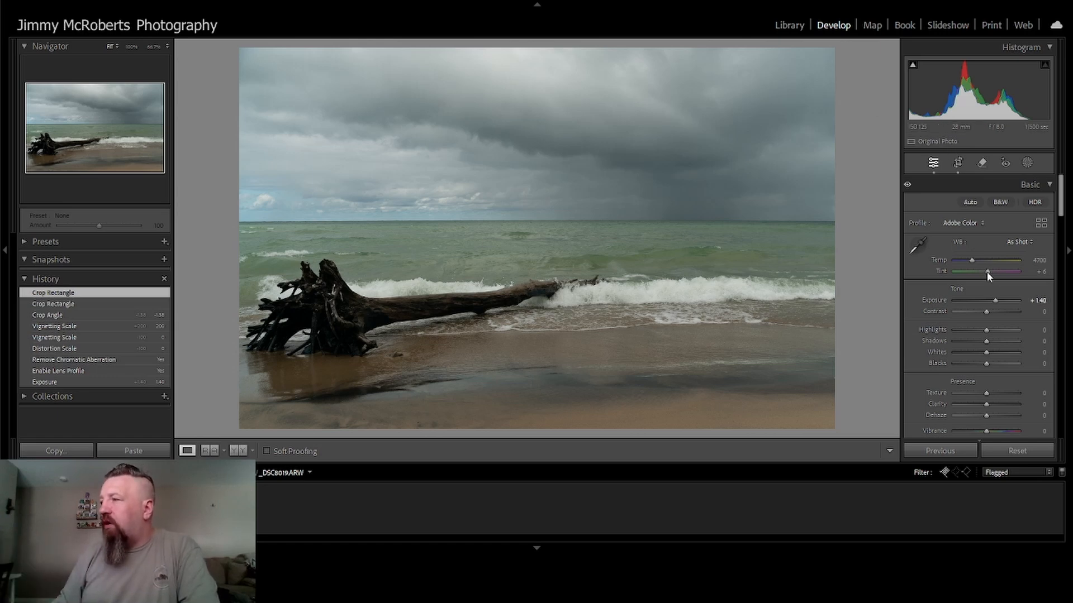
# Step: Set a custom white balance by sampling a neutral point in the white surf just behind the driftwood trunk
pyautogui.click(1006, 242)
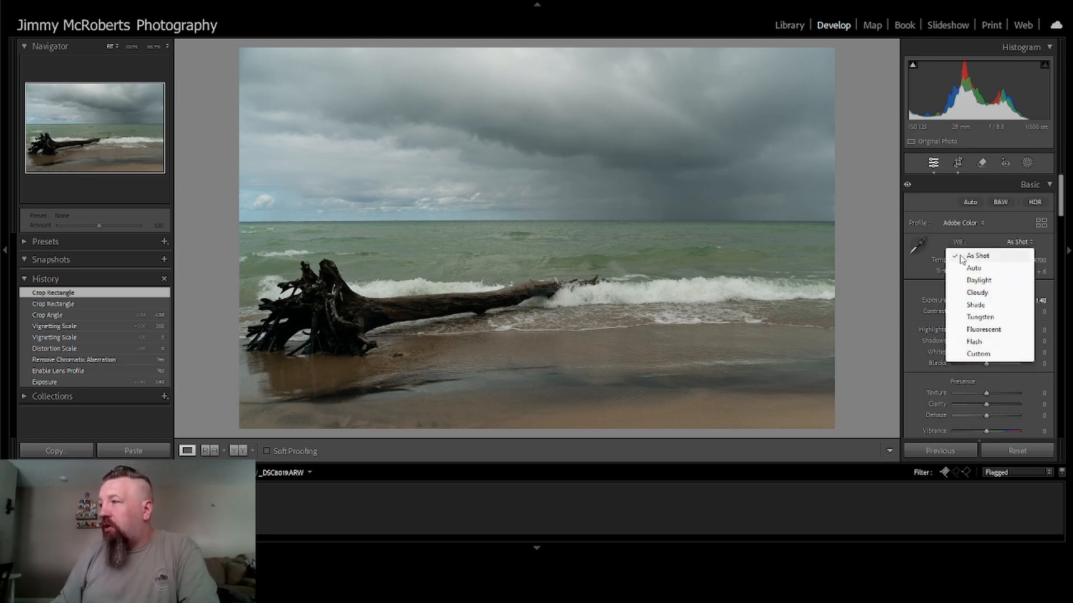
pyautogui.click(917, 244)
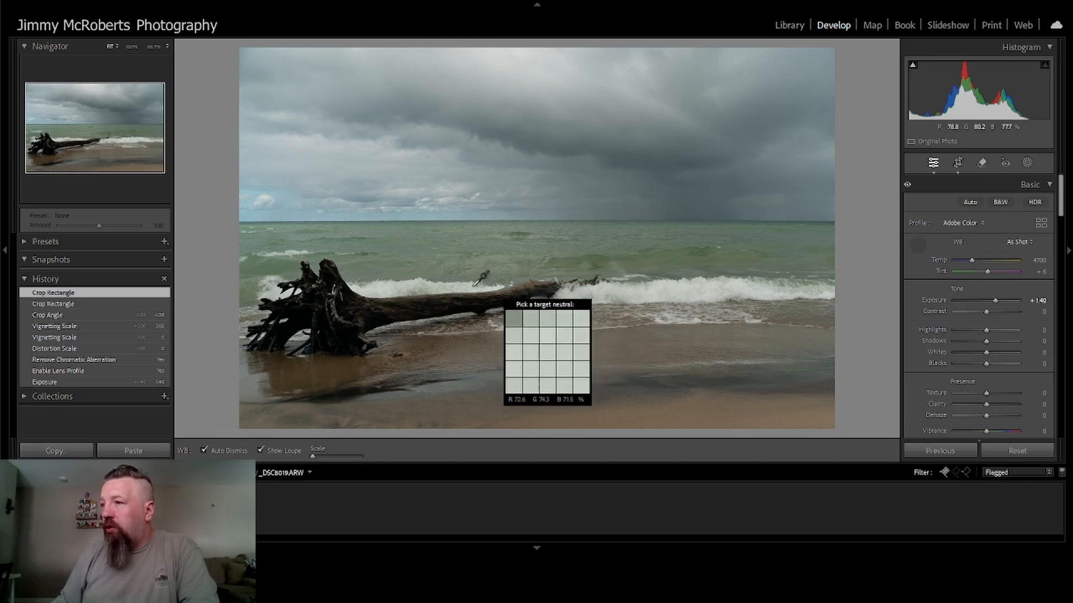
pyautogui.click(450, 289)
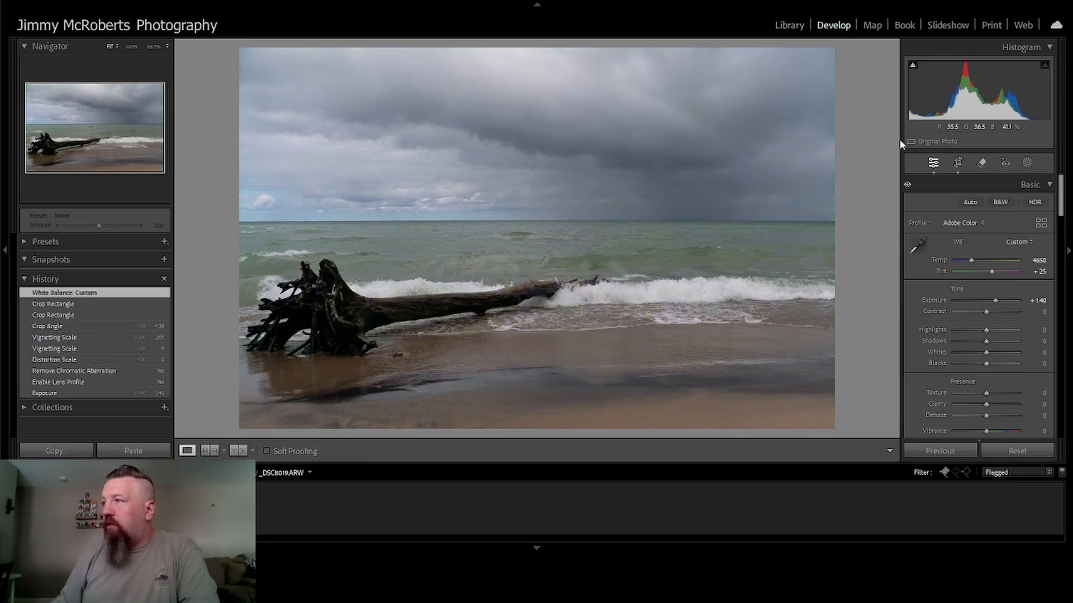
# Step: Set the photo's blacks to +28, exposure to +1.06 and clarity to +65, and warm the temperature to 5860
pyautogui.moveTo(912, 104); pyautogui.dragTo(916, 102)
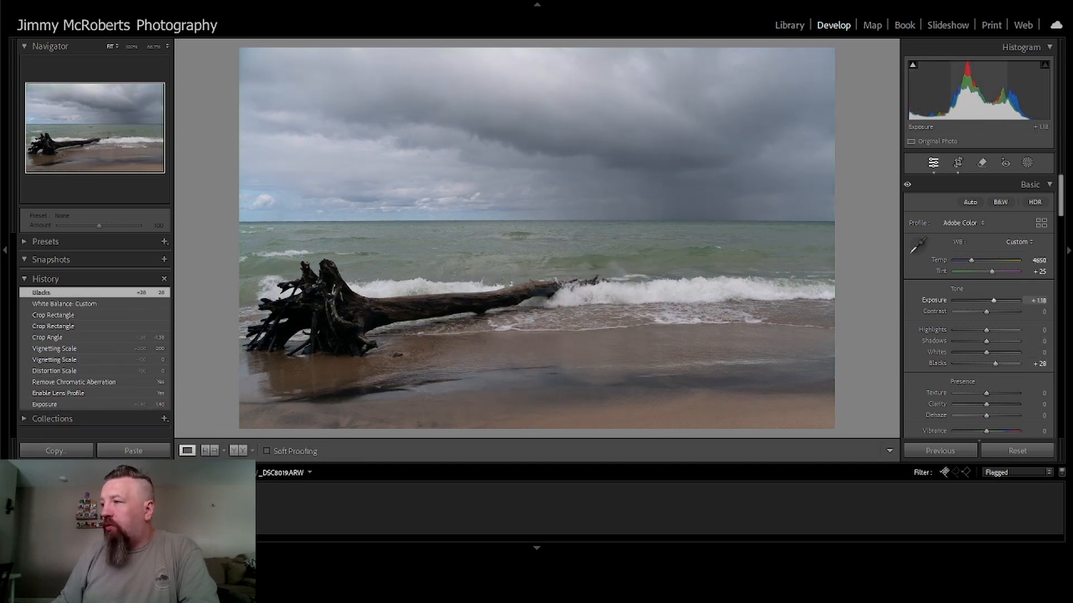
pyautogui.moveTo(981, 95); pyautogui.dragTo(972, 95)
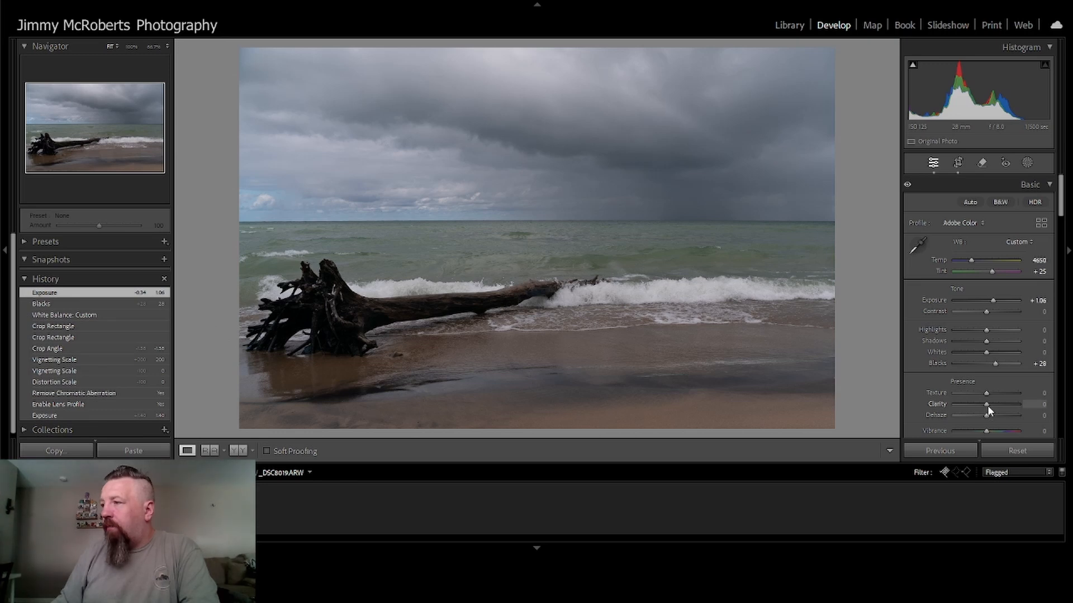
pyautogui.moveTo(987, 405); pyautogui.dragTo(1008, 404)
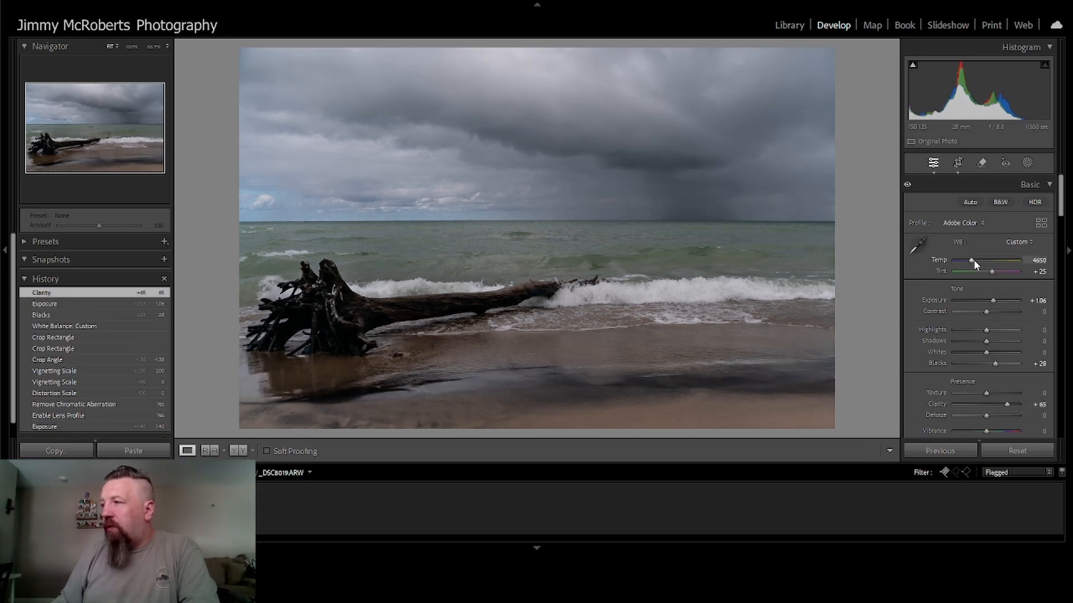
pyautogui.moveTo(974, 260); pyautogui.dragTo(981, 260)
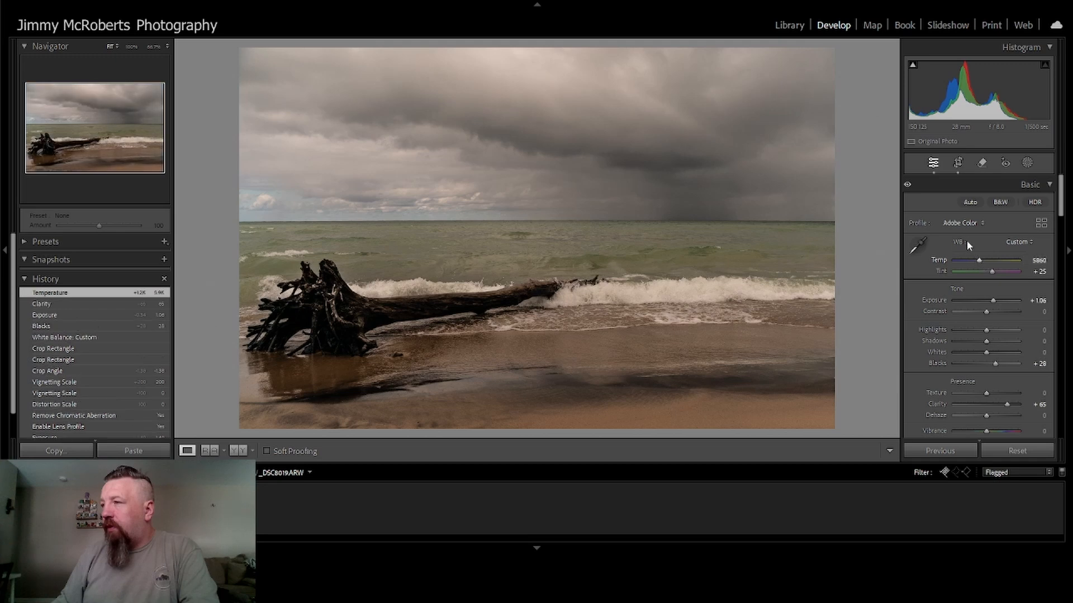
# Step: Mask the driftwood with an object selection, raise the mask's exposure to 0.95 and deselect it
pyautogui.scroll(-3, 974, 244)
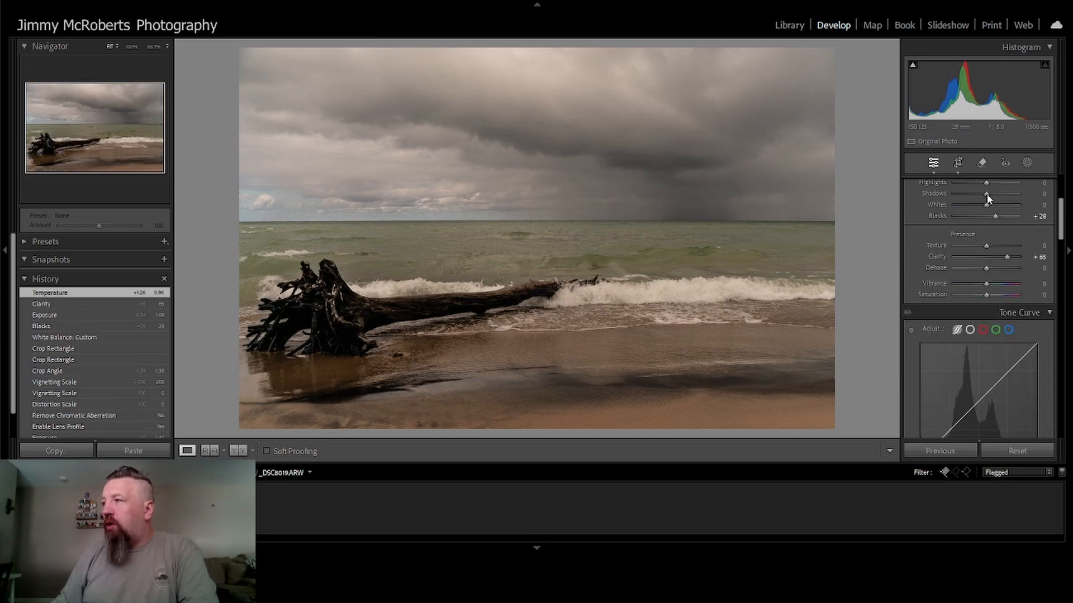
pyautogui.scroll(3, 987, 199)
pyautogui.click(1028, 160)
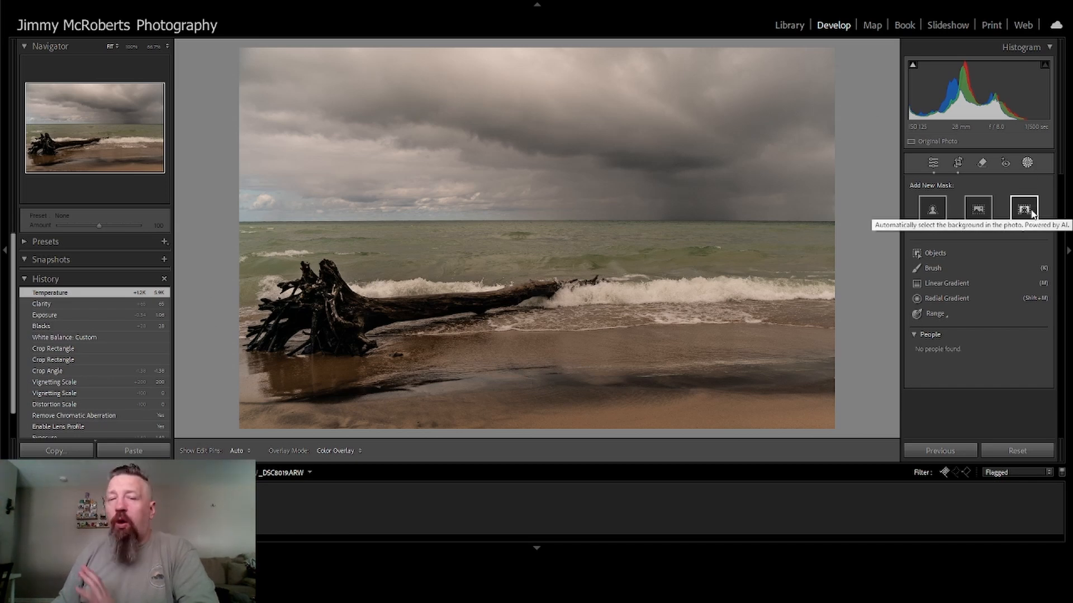
pyautogui.click(916, 253)
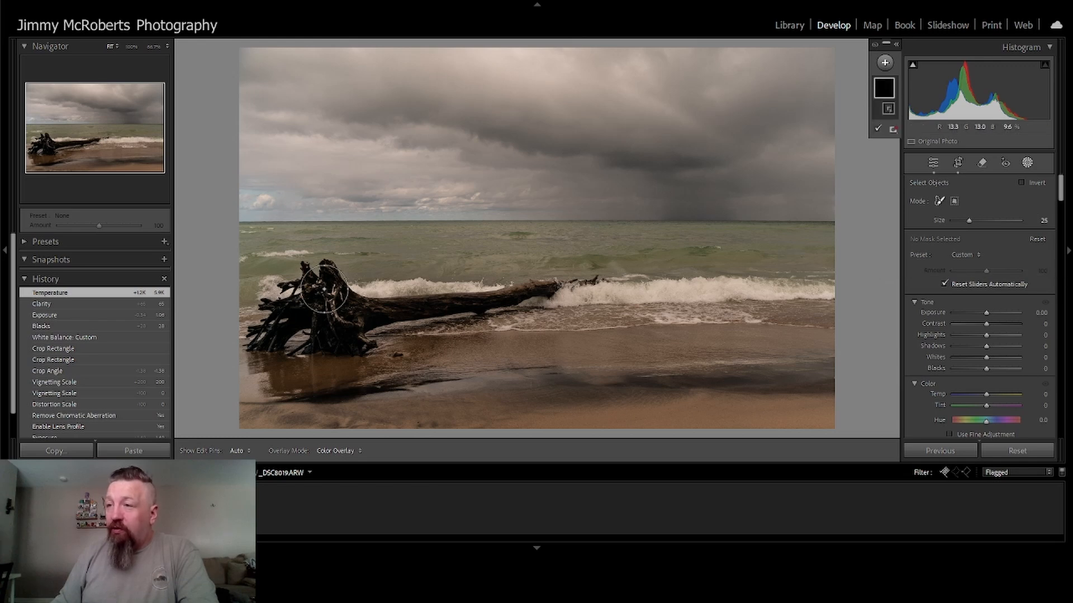
pyautogui.moveTo(335, 277)
pyautogui.mouseDown()
pyautogui.moveTo(278, 306)
pyautogui.moveTo(279, 336)
pyautogui.moveTo(344, 334)
pyautogui.moveTo(321, 279)
pyautogui.moveTo(297, 293)
pyautogui.moveTo(359, 321)
pyautogui.moveTo(601, 292)
pyautogui.moveTo(376, 337)
pyautogui.moveTo(259, 324)
pyautogui.mouseUp()
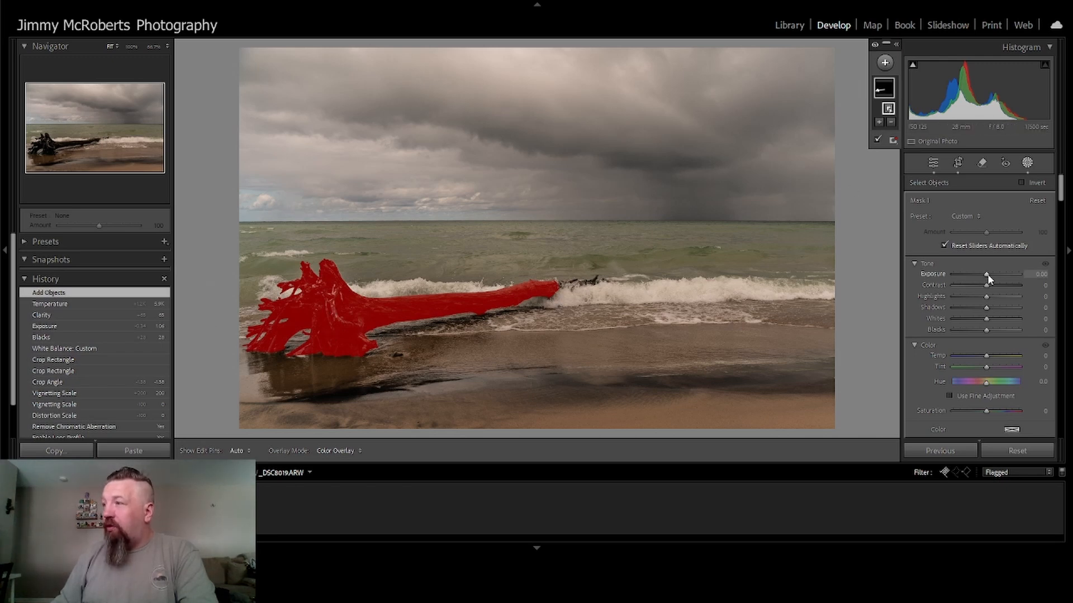
pyautogui.moveTo(987, 273)
pyautogui.mouseDown()
pyautogui.moveTo(1012, 268)
pyautogui.moveTo(986, 280)
pyautogui.moveTo(993, 274)
pyautogui.mouseUp()
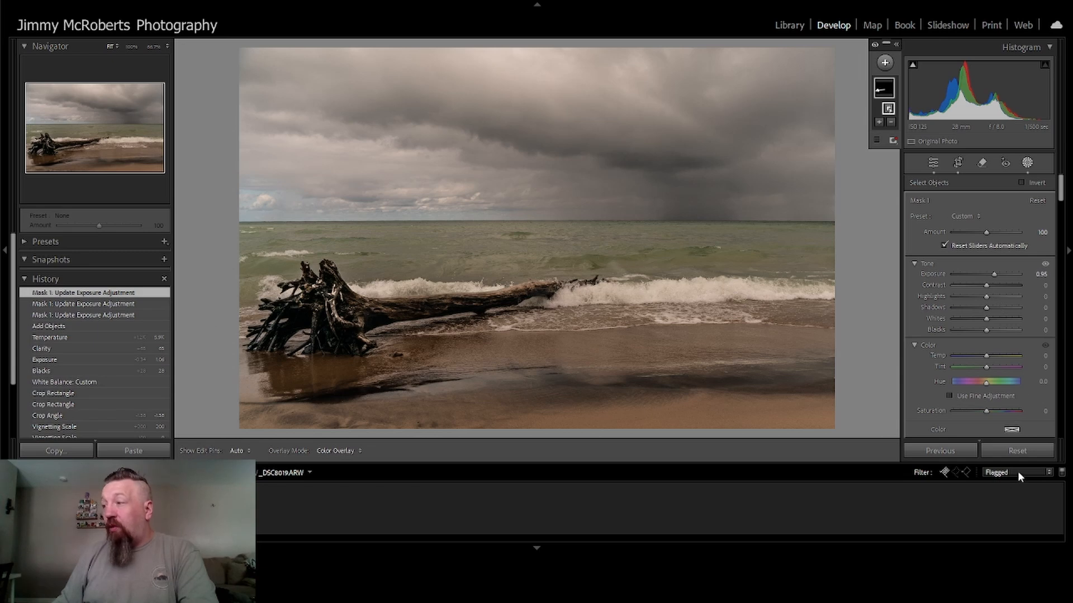
pyautogui.press('Escape')
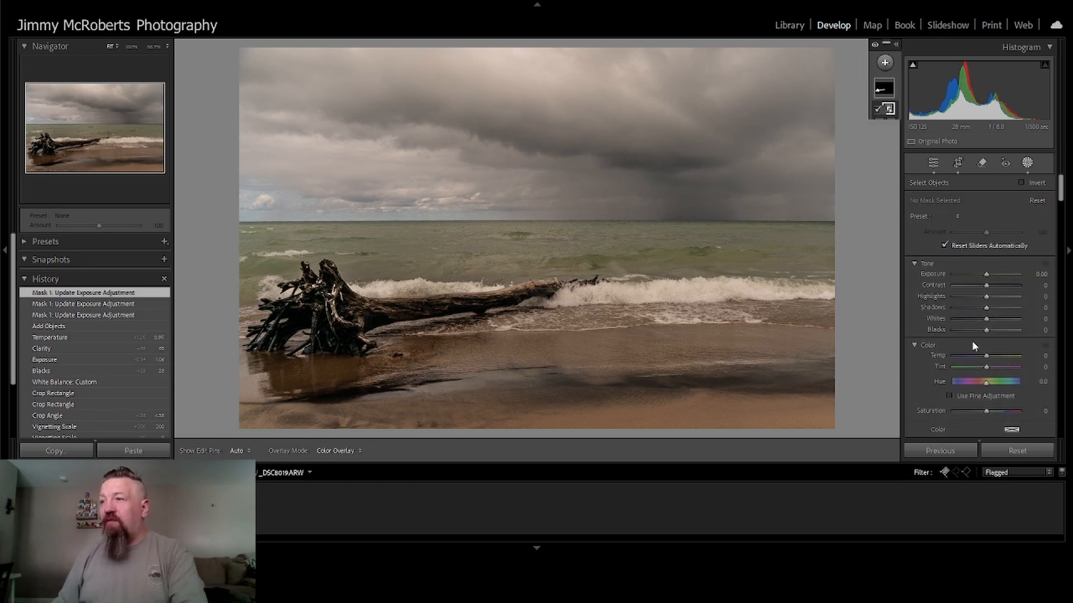
# Step: Leave masking and set the whole photo's highlights to +26 and contrast to +14
pyautogui.click(1026, 164)
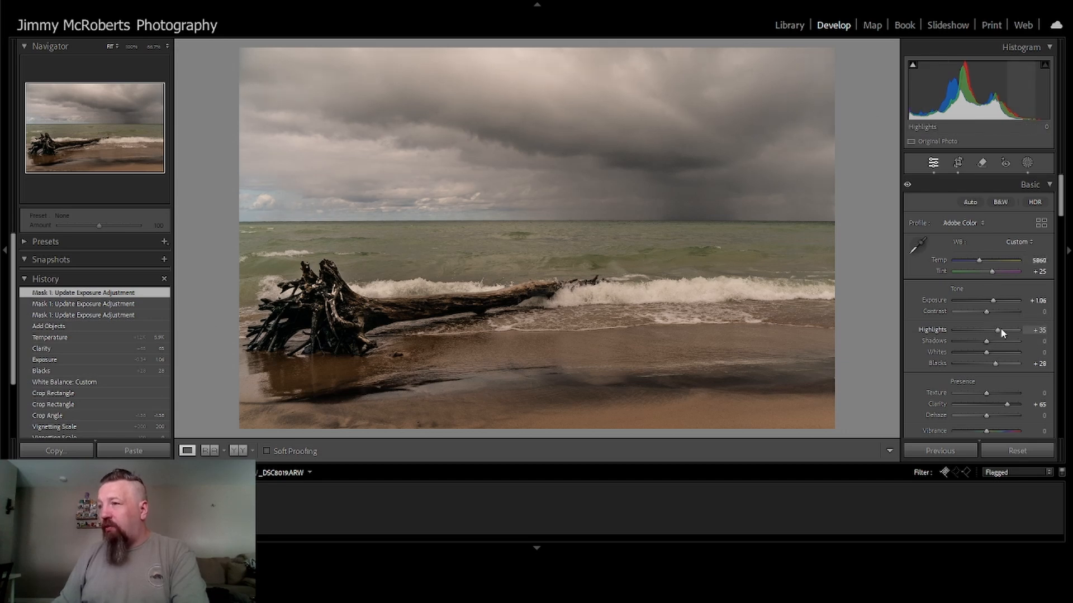
pyautogui.moveTo(1001, 334); pyautogui.dragTo(993, 311)
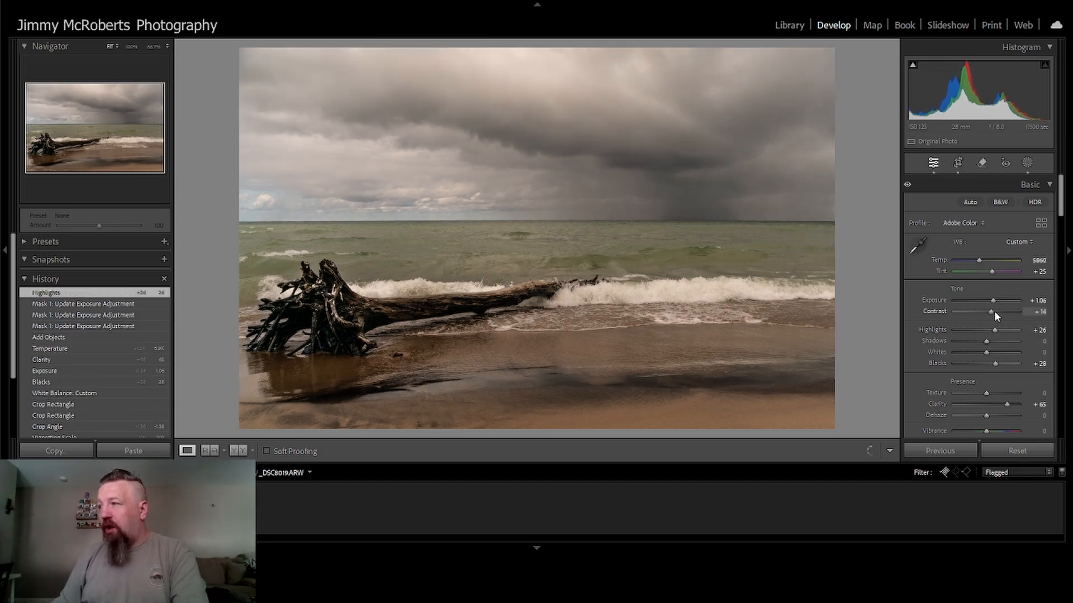
# Step: Add a sky mask with exposure -0.47 and contrast 31, then leave masking
pyautogui.click(1028, 163)
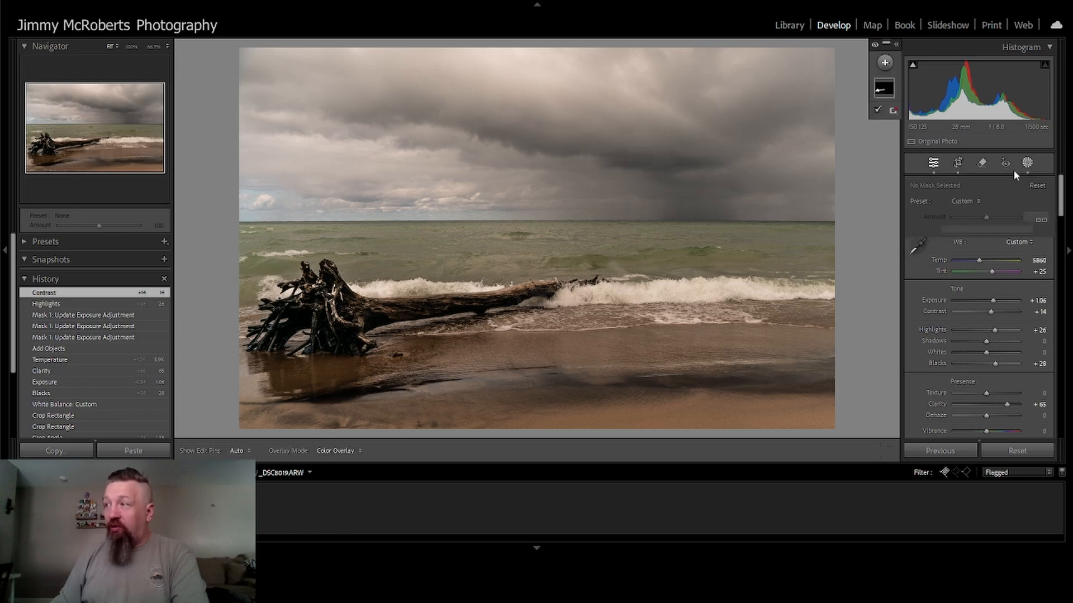
pyautogui.click(884, 64)
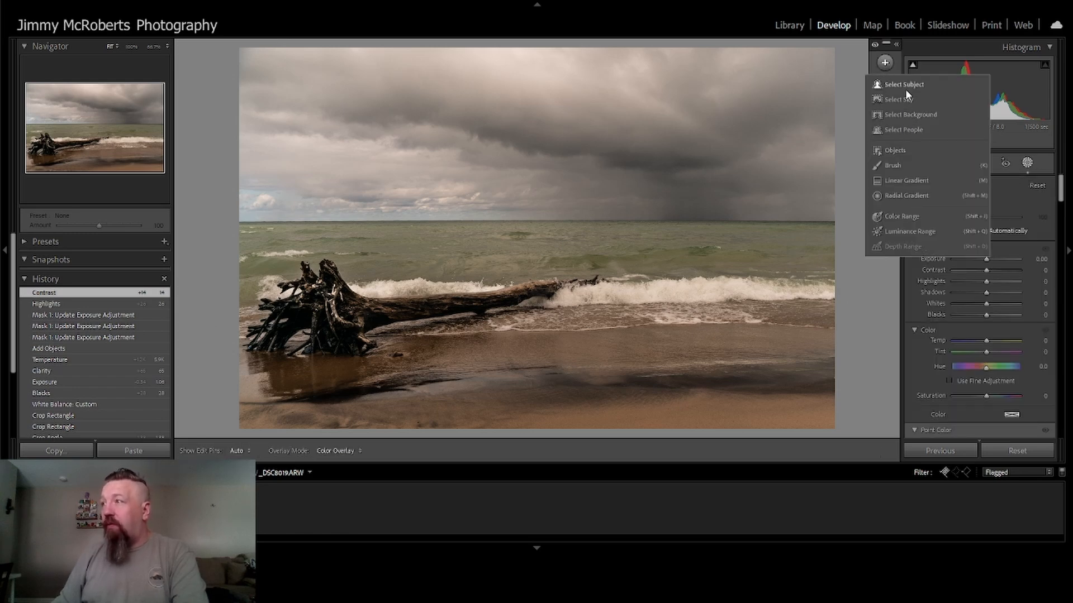
pyautogui.click(912, 103)
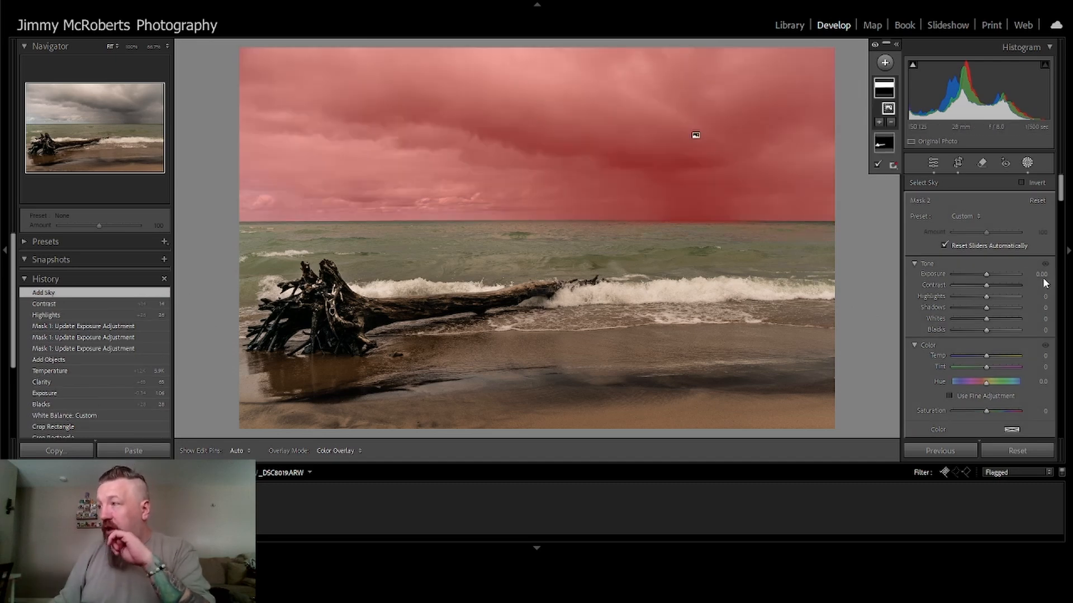
pyautogui.moveTo(986, 273)
pyautogui.mouseDown()
pyautogui.moveTo(995, 270)
pyautogui.moveTo(982, 273)
pyautogui.moveTo(997, 286)
pyautogui.mouseUp()
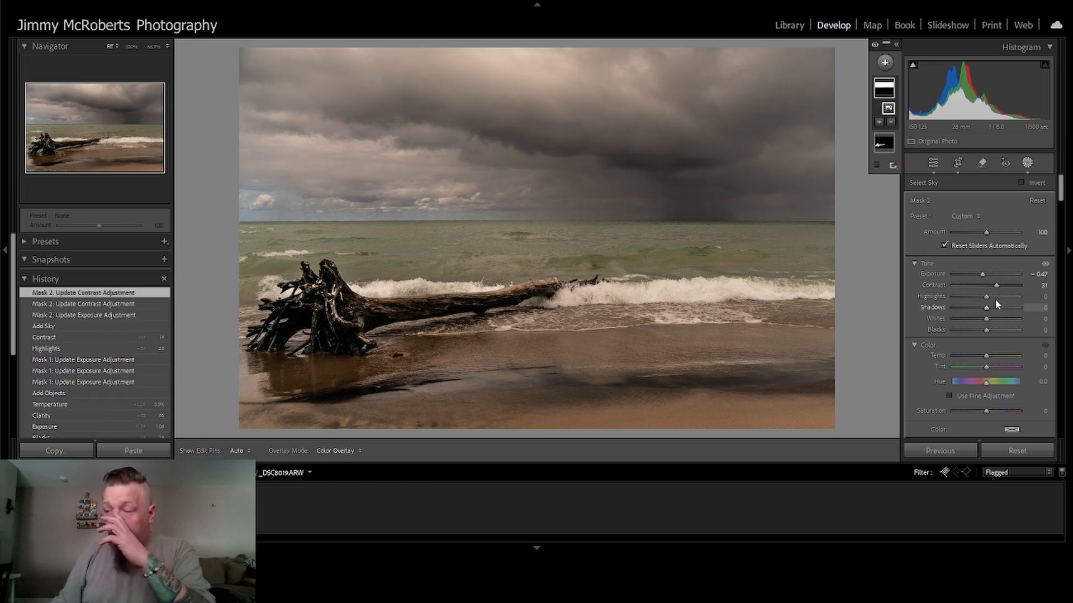
pyautogui.scroll(-5, 995, 299)
pyautogui.scroll(-15, 997, 300)
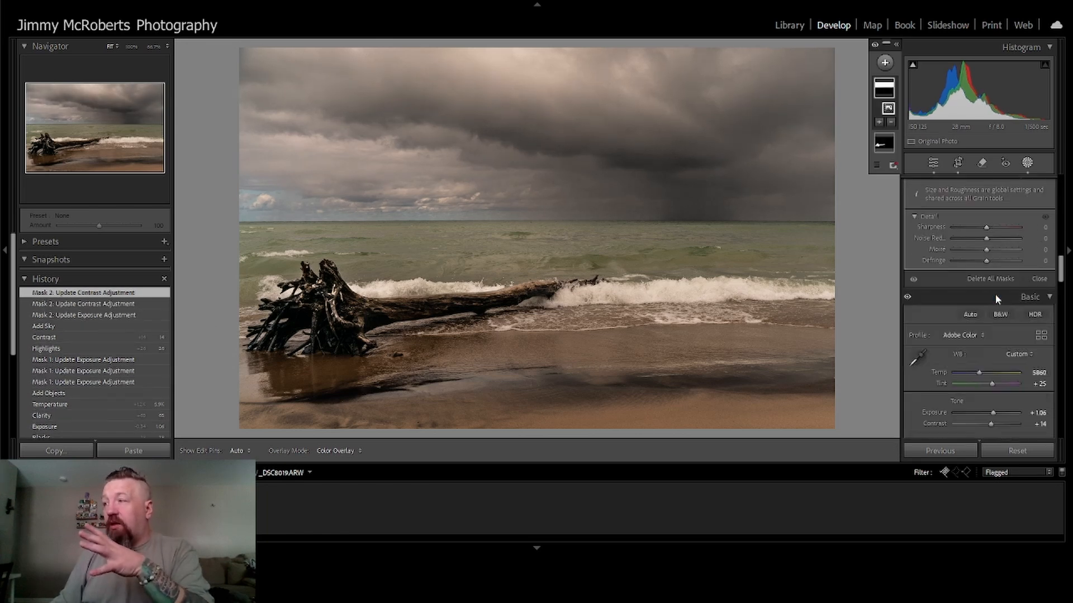
pyautogui.scroll(4, 995, 294)
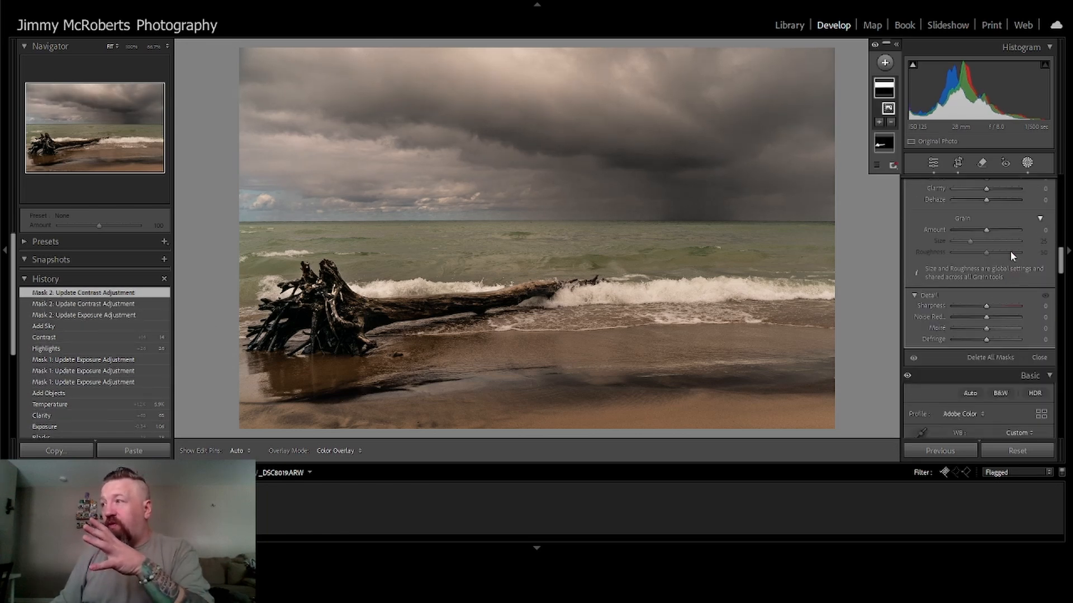
pyautogui.click(1026, 164)
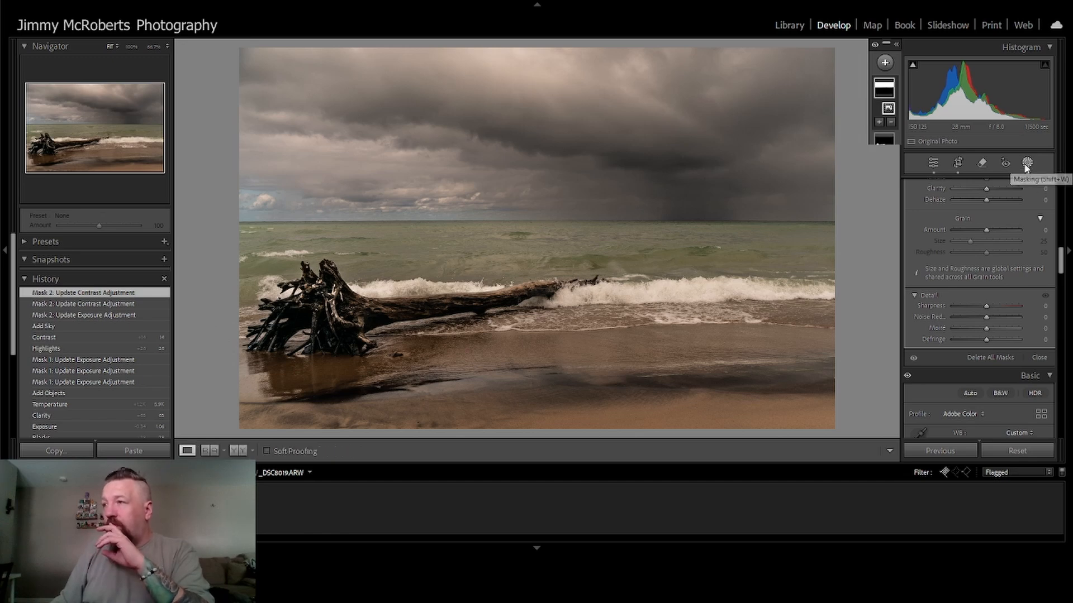
pyautogui.rightClick(615, 189)
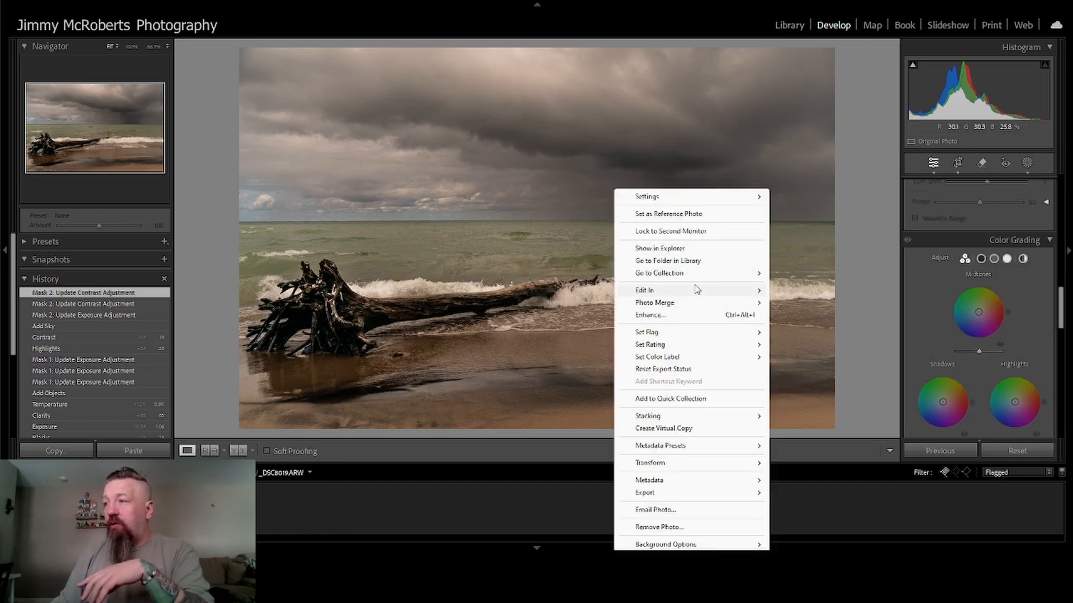
pyautogui.moveTo(701, 291)
pyautogui.click(803, 296)
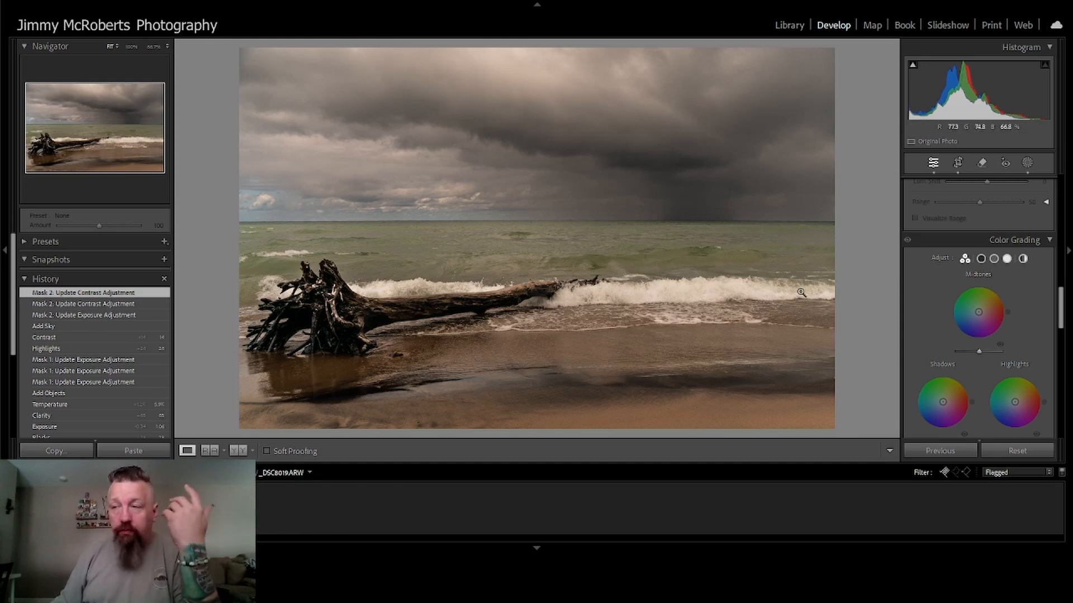
# Step: Open a copy of the driftwood photo with Lightroom adjustments in Color Efex Pro 4
pyautogui.rightClick(623, 189)
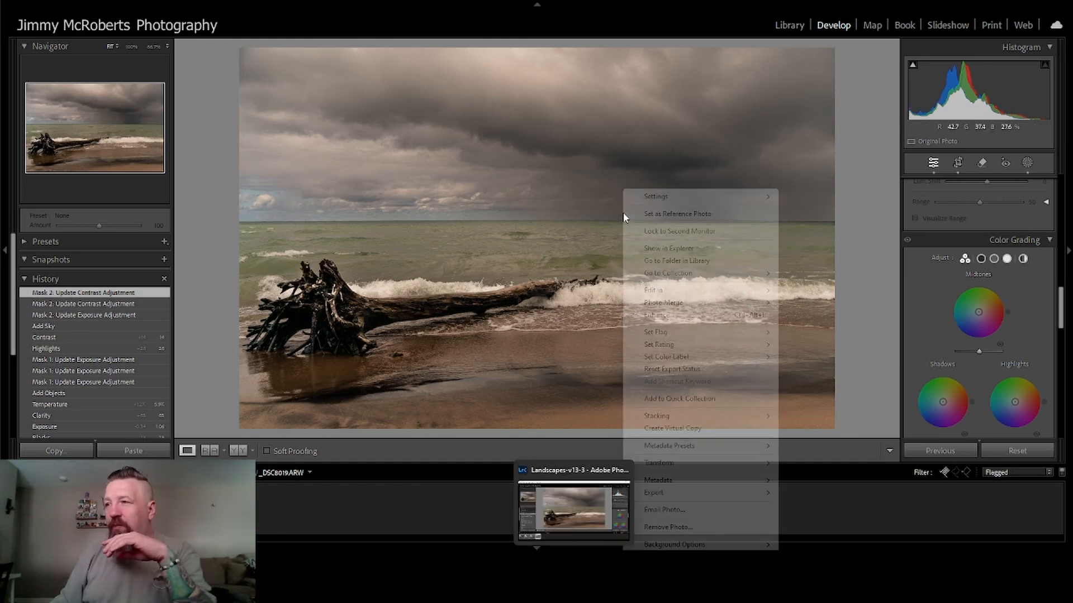
pyautogui.moveTo(715, 292)
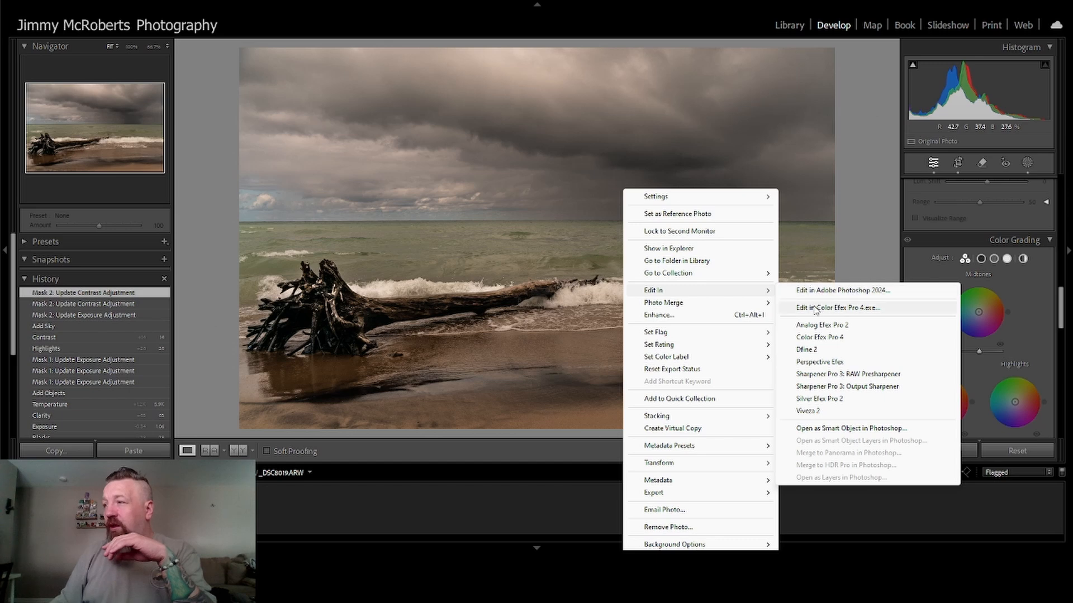
pyautogui.click(819, 337)
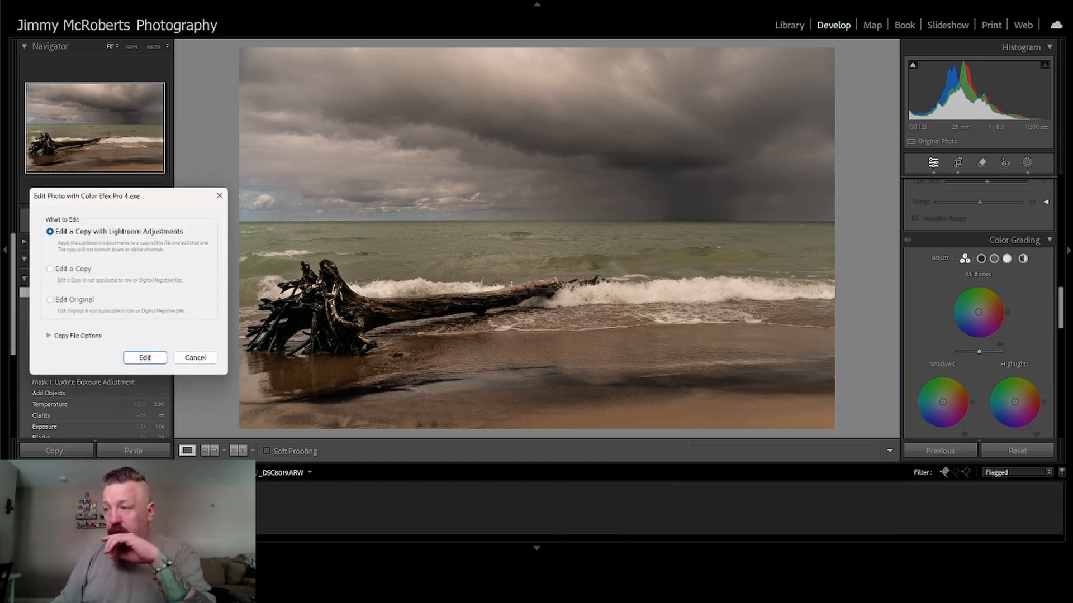
pyautogui.click(156, 361)
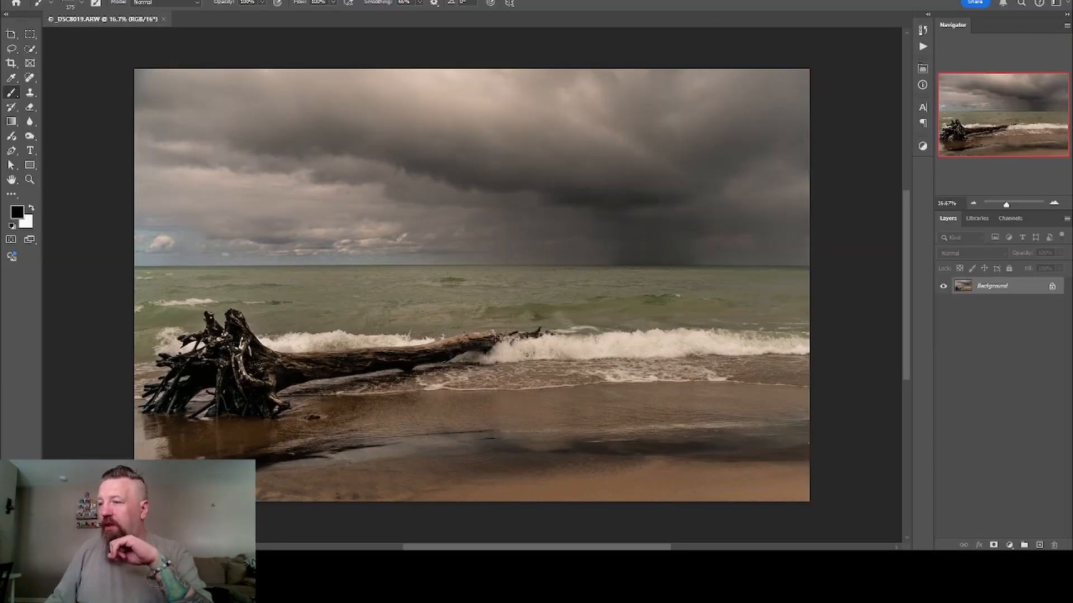
# Step: Close the Photoshop document _DSC8019.ARW without saving, switch to Color Efex Pro 4 and dismiss the TIFF notice
pyautogui.click(167, 20)
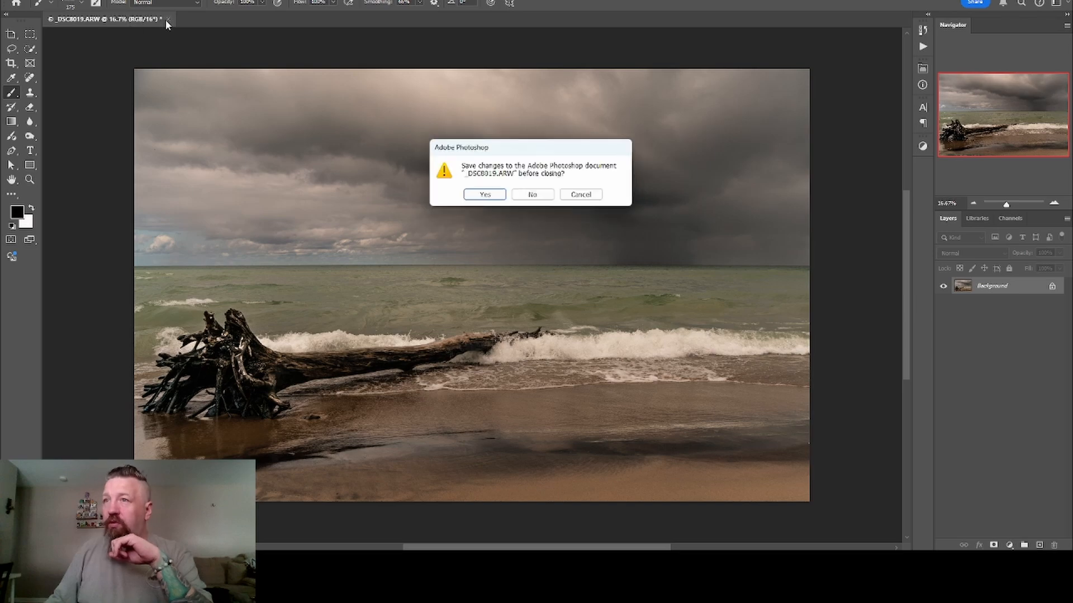
pyautogui.click(532, 194)
pyautogui.click(686, 564)
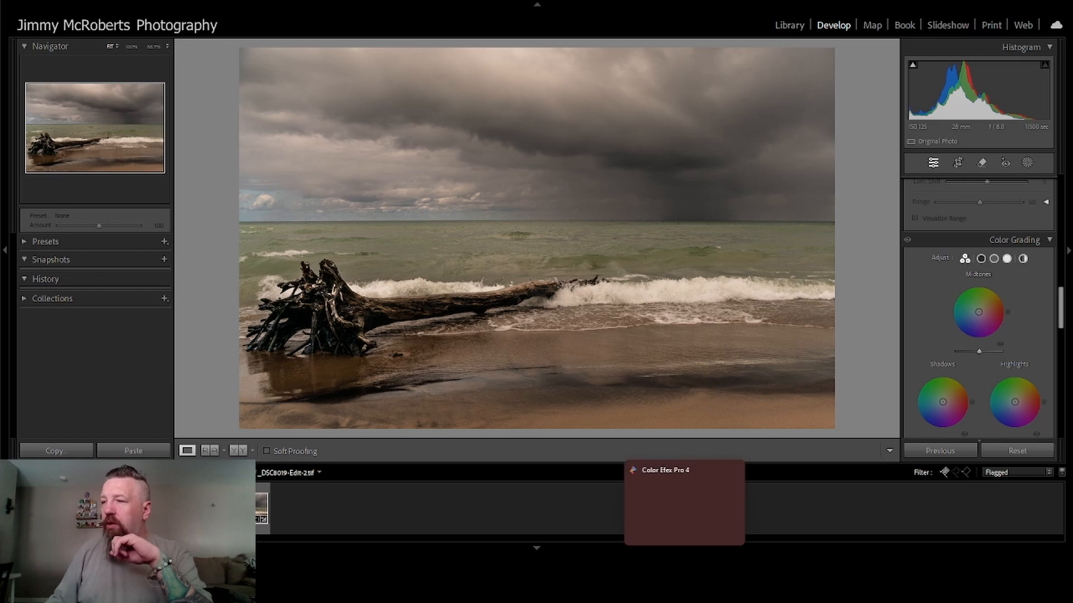
pyautogui.click(684, 565)
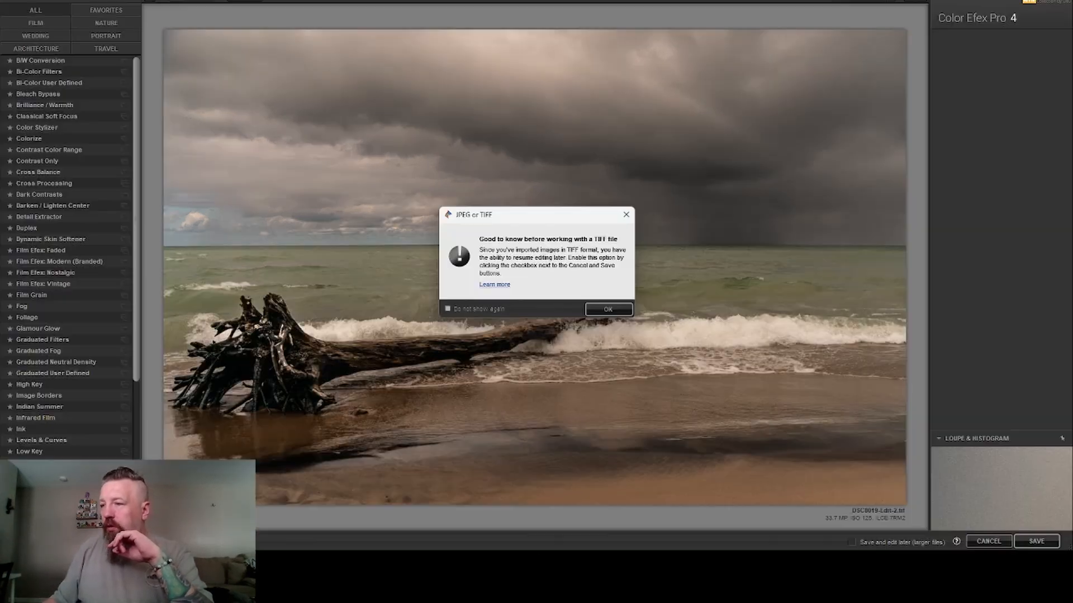
pyautogui.click(606, 311)
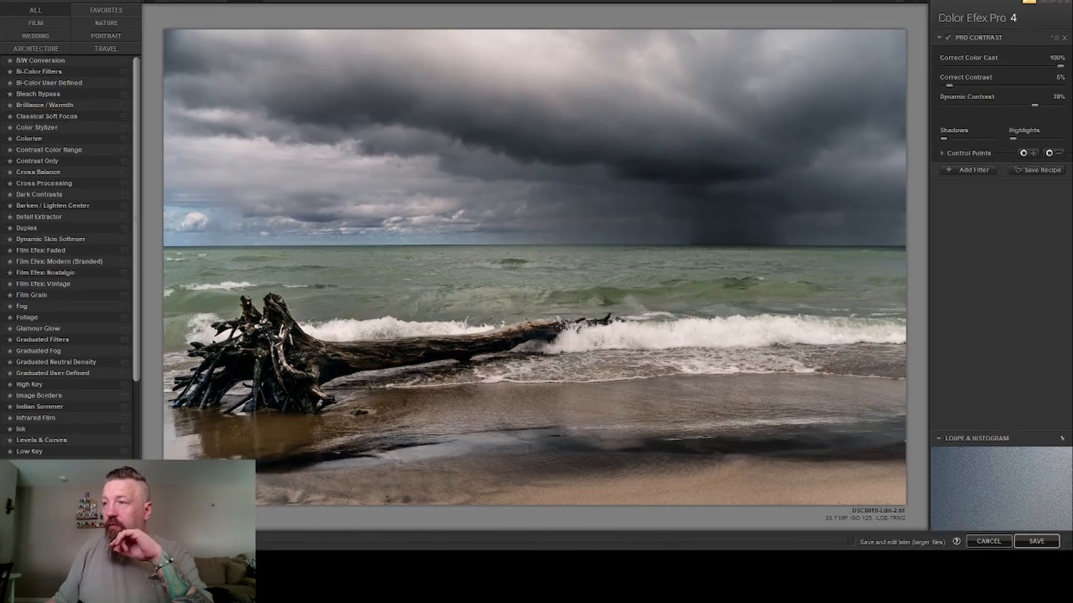
# Step: Apply a fresh Pro Contrast filter to the driftwood photo and set Correct Color Cast to 100%
pyautogui.scroll(-5, 51, 335)
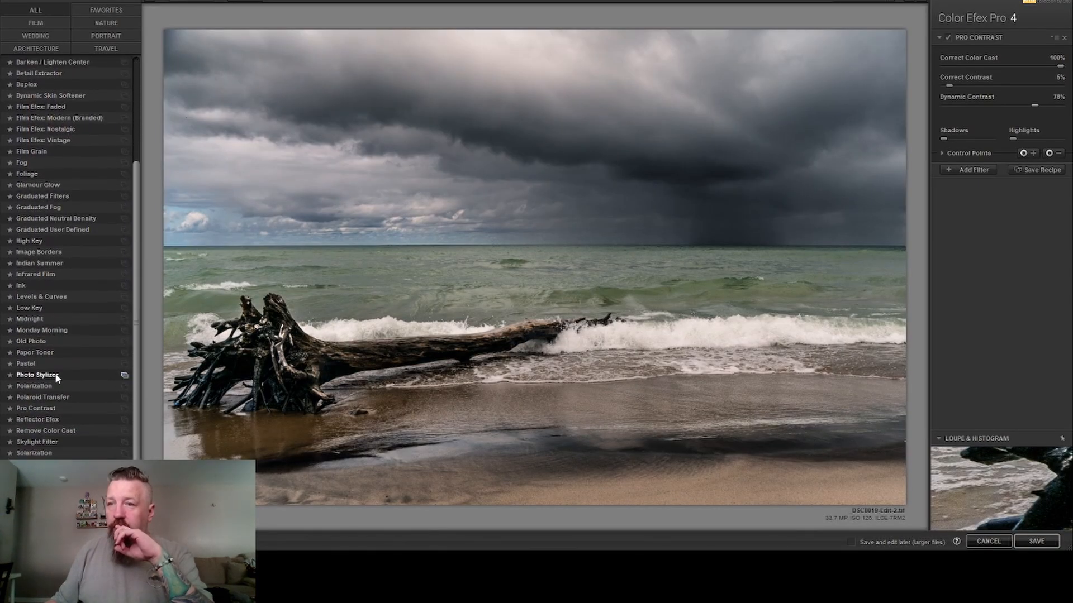
pyautogui.click(49, 389)
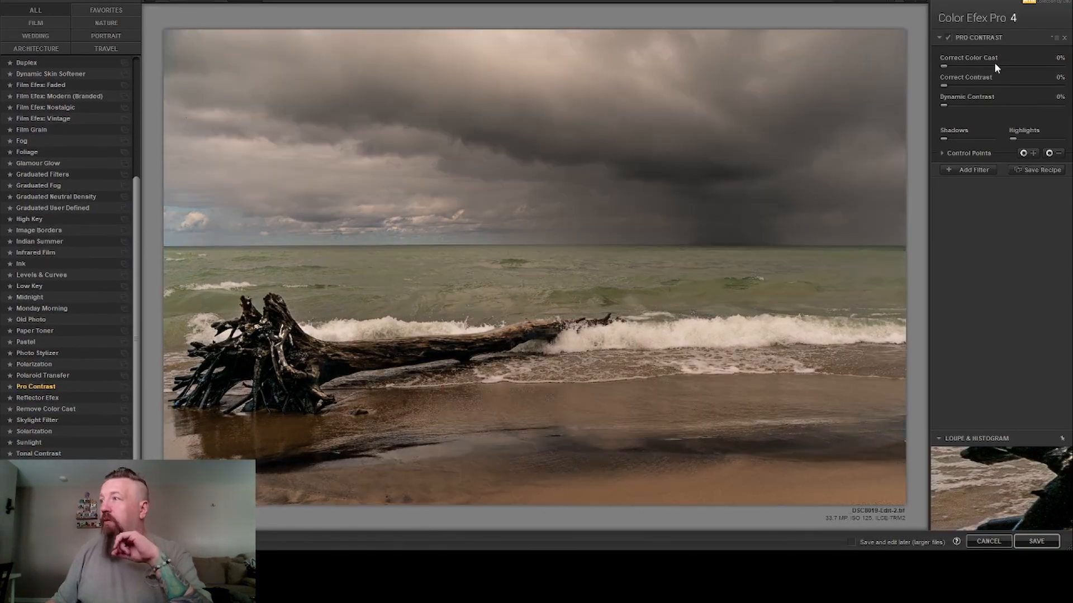
pyautogui.moveTo(944, 67); pyautogui.dragTo(1064, 65)
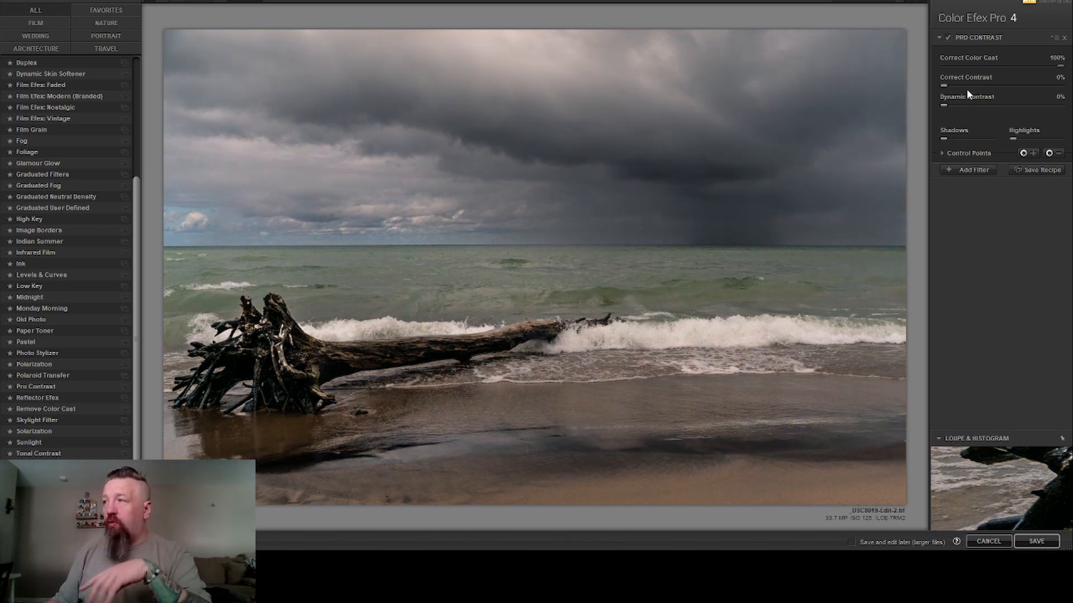
# Step: Set the Pro Contrast filter's Correct Contrast to 31% and Dynamic Contrast to 38%, then save the image
pyautogui.click(995, 87)
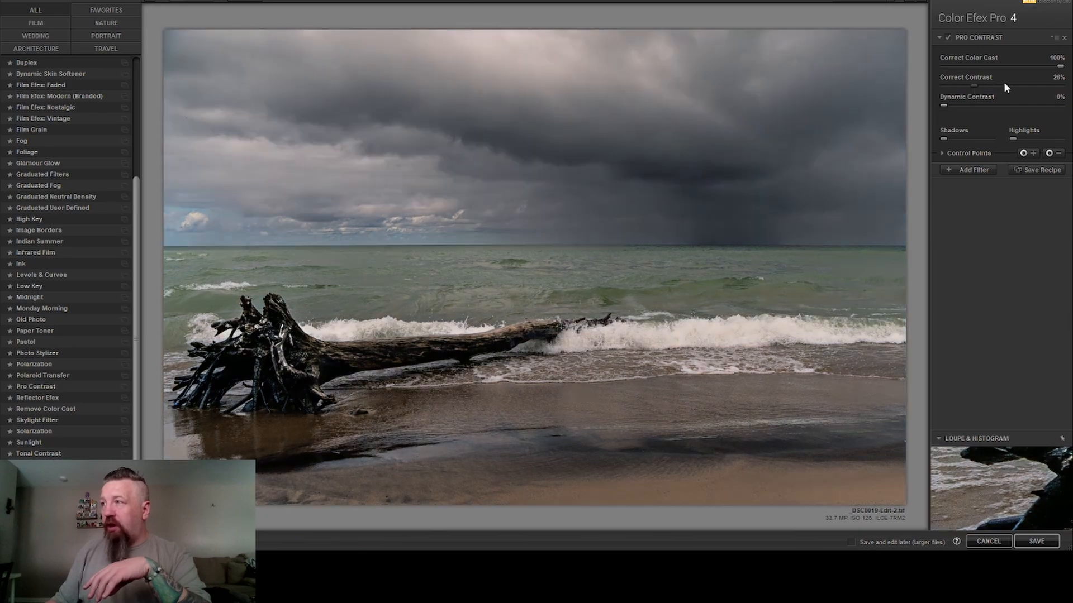
pyautogui.click(1010, 85)
pyautogui.click(970, 85)
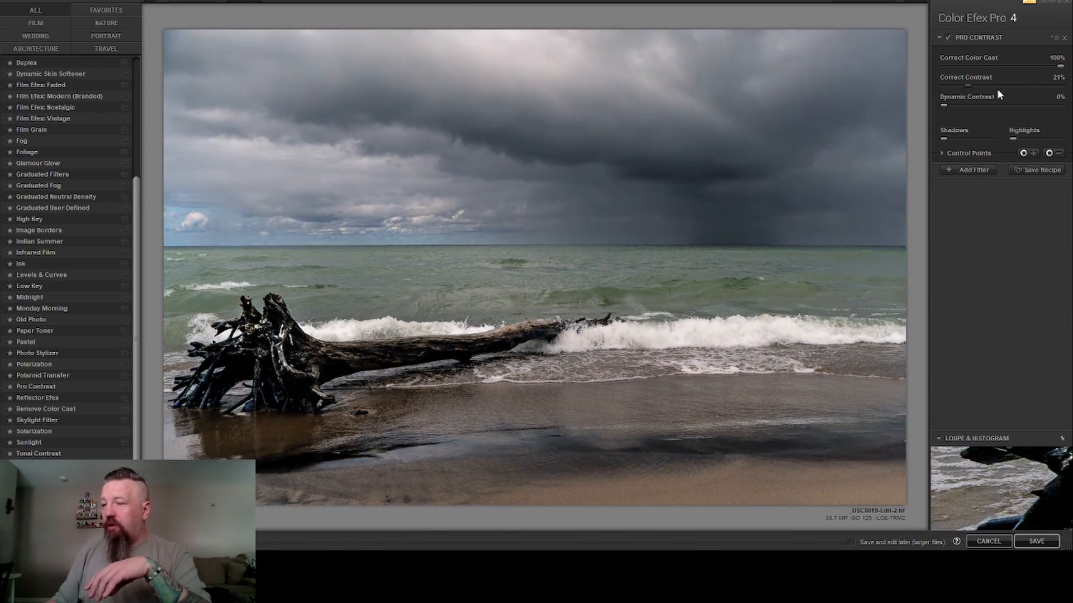
pyautogui.click(986, 85)
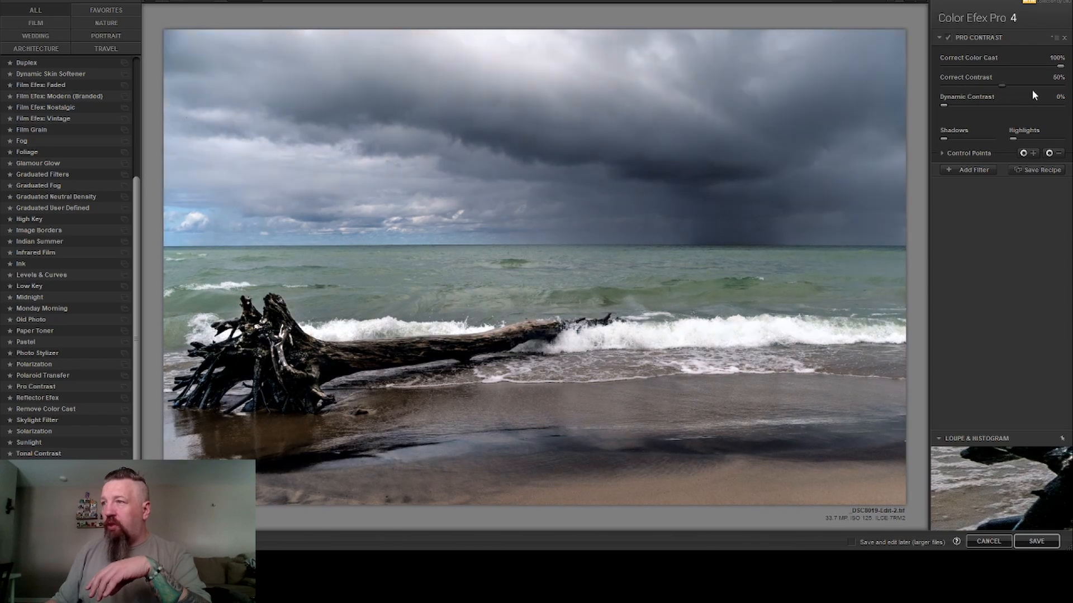
pyautogui.moveTo(1013, 96); pyautogui.dragTo(1010, 98)
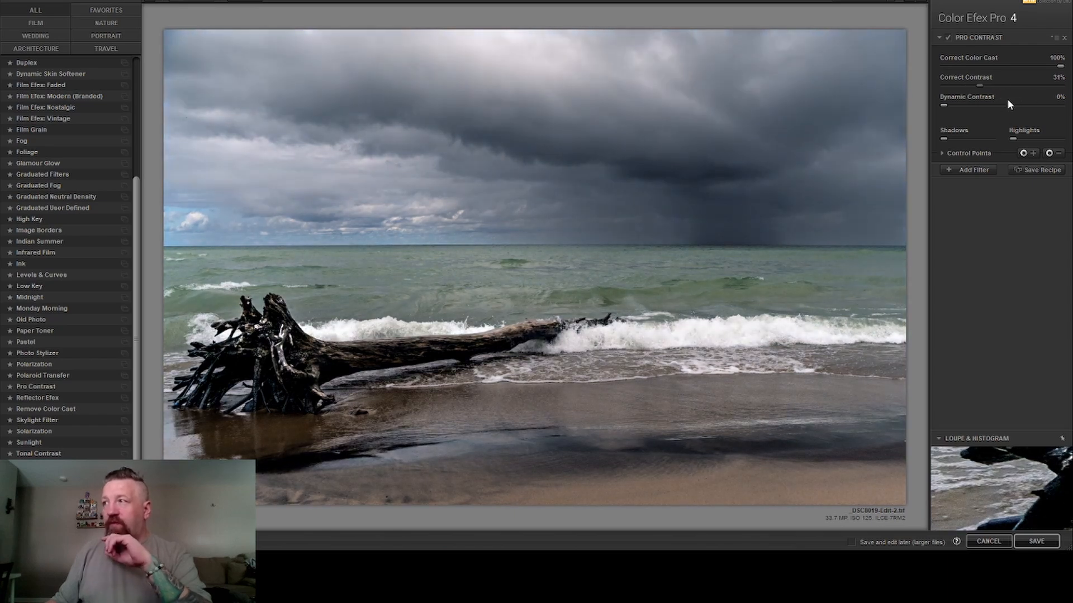
pyautogui.moveTo(946, 105); pyautogui.dragTo(985, 111)
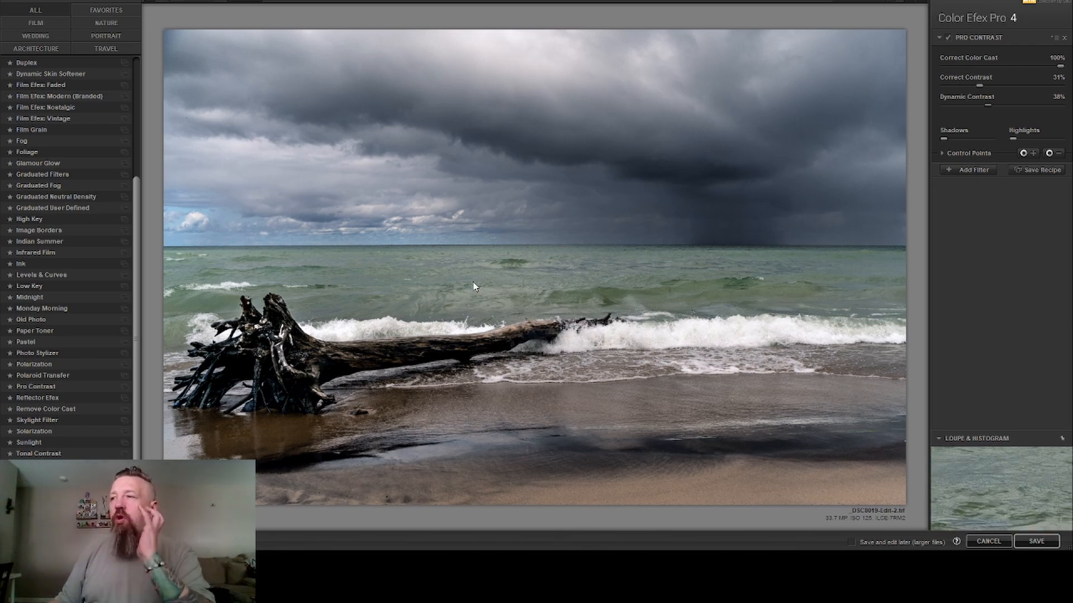
pyautogui.click(1032, 544)
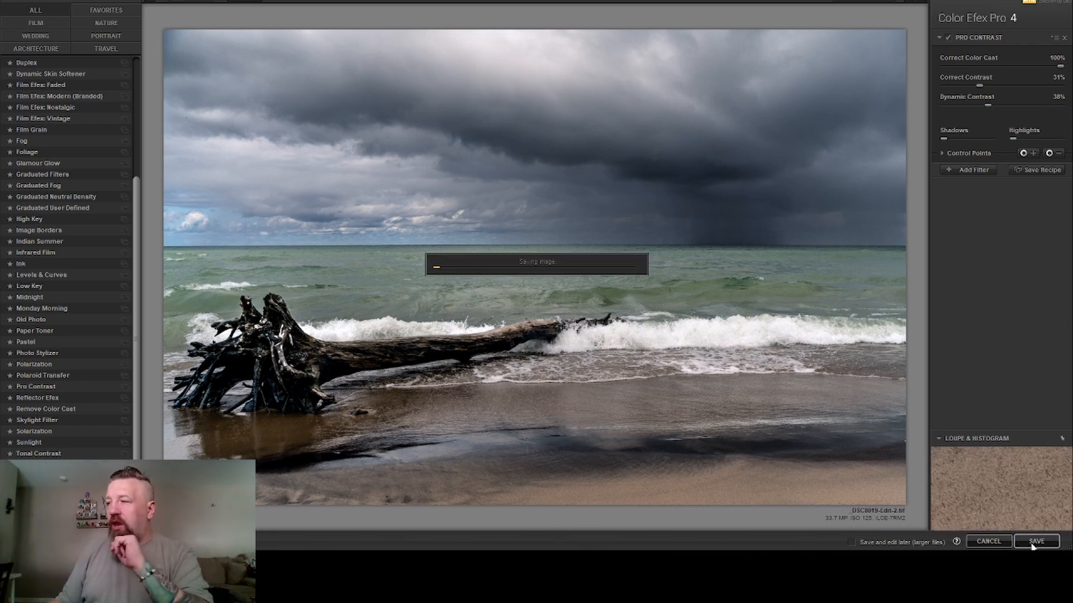